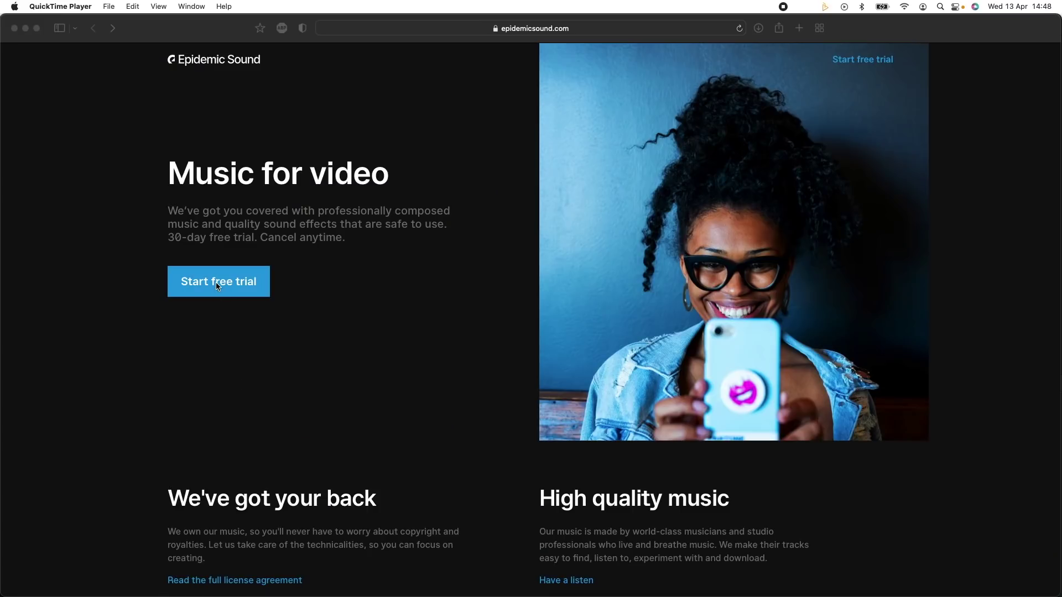
Start the Epidemic Sound free trial signup and choose music for personal channels
left_click(217, 282)
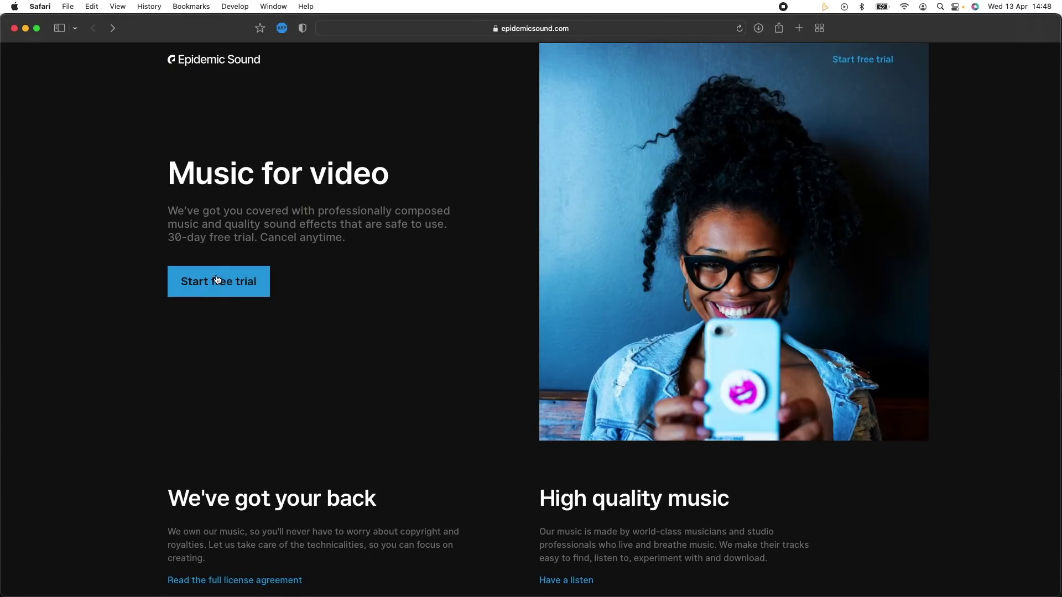
left_click(216, 282)
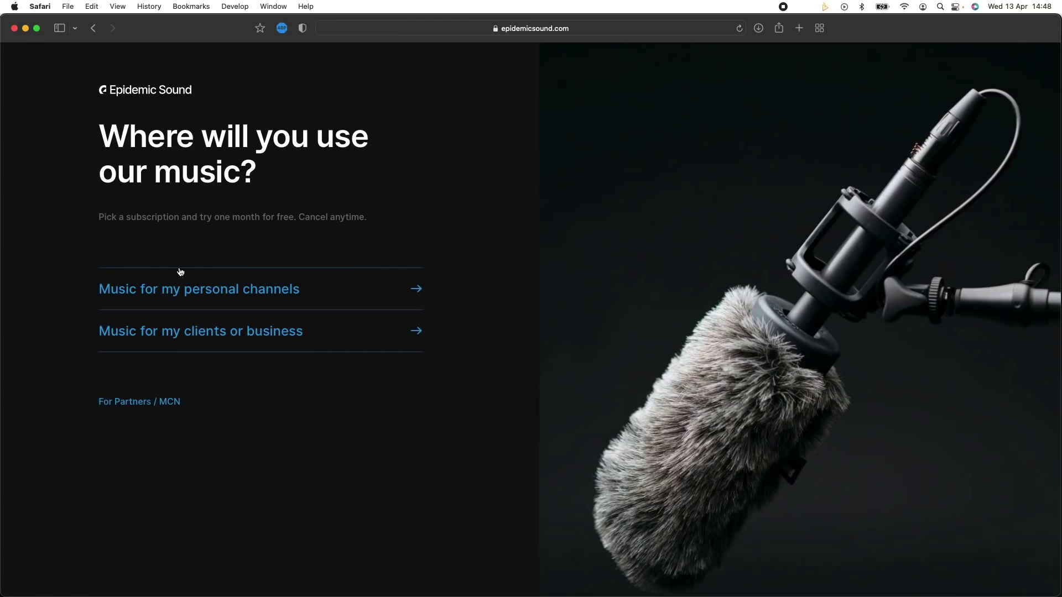
left_click(313, 293)
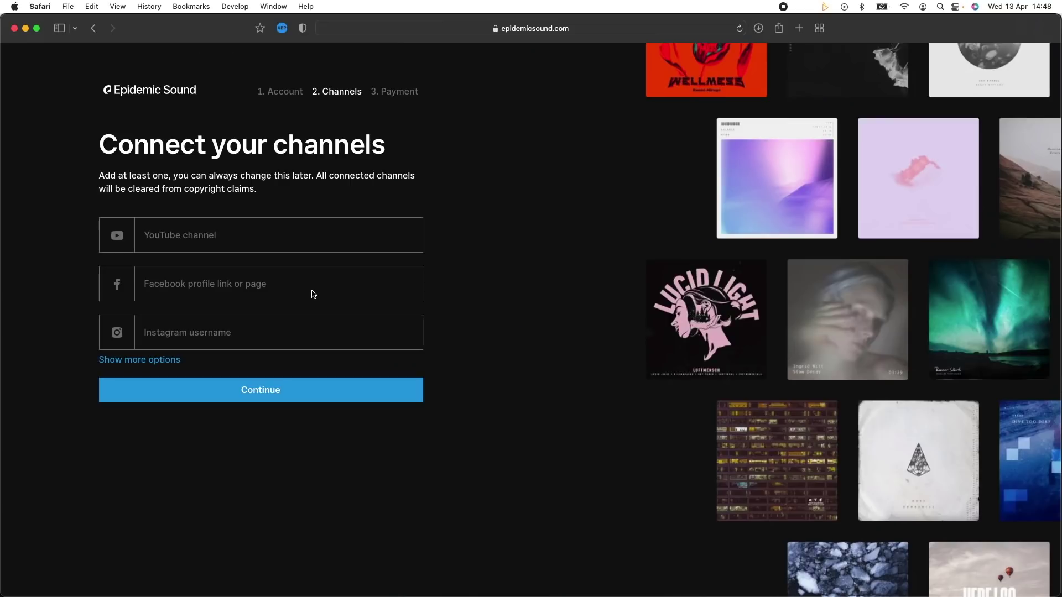
Search for the creator's YouTube channel, connect it to the subscription, and continue to payment
left_click(242, 235)
type("ryannangle")
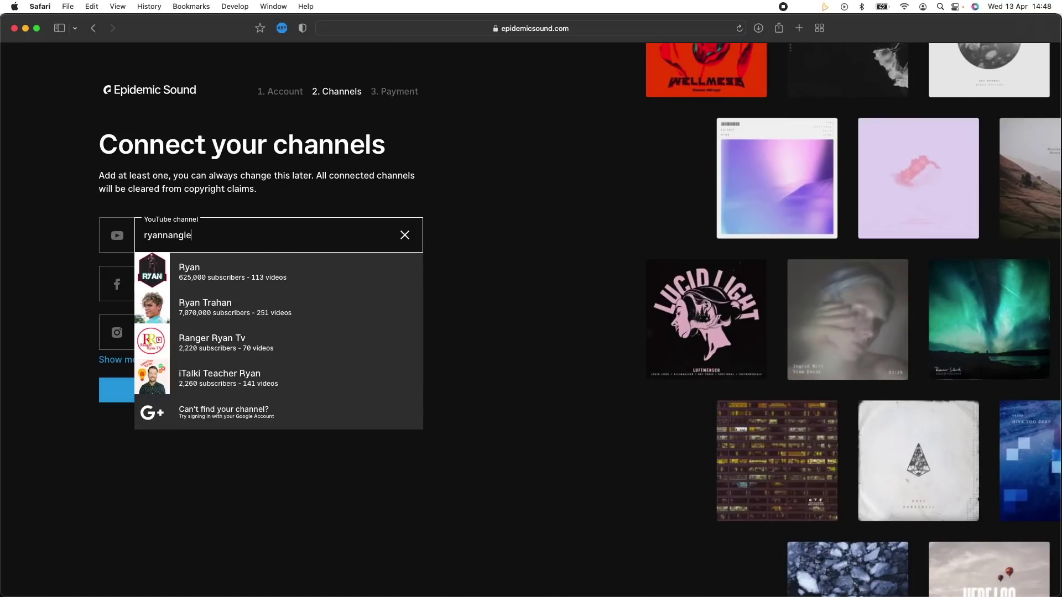
left_click(243, 275)
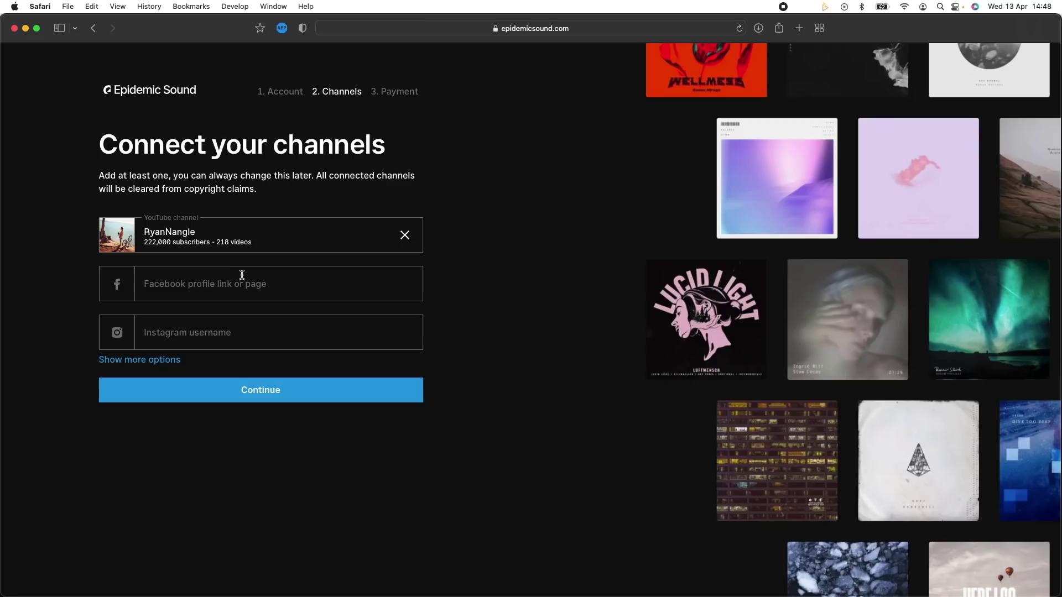
left_click(260, 390)
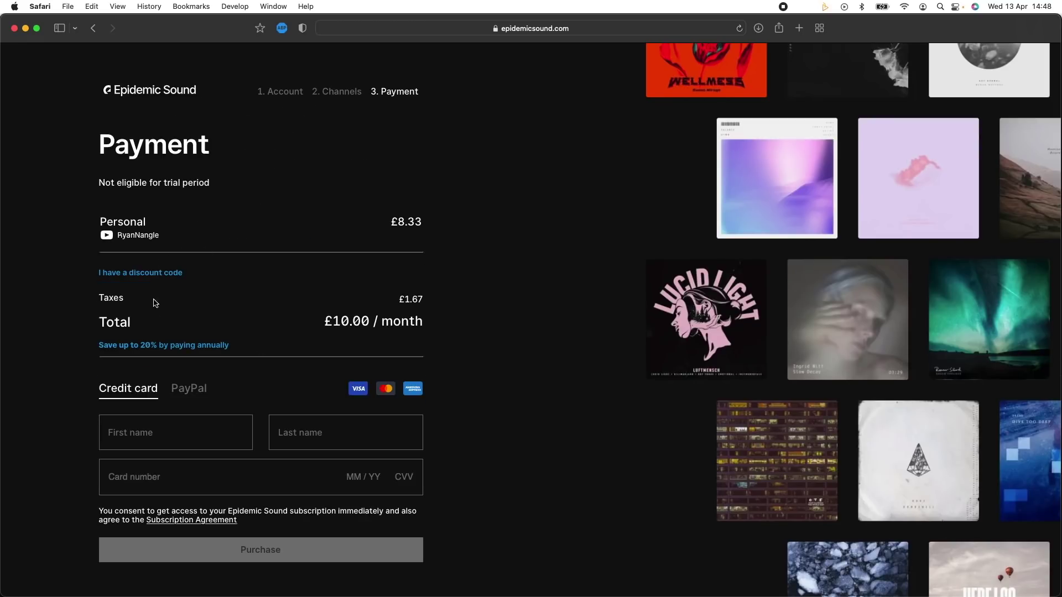
Switch the Personal plan to annual billing and apply the discount code NANGLE50
left_click(159, 345)
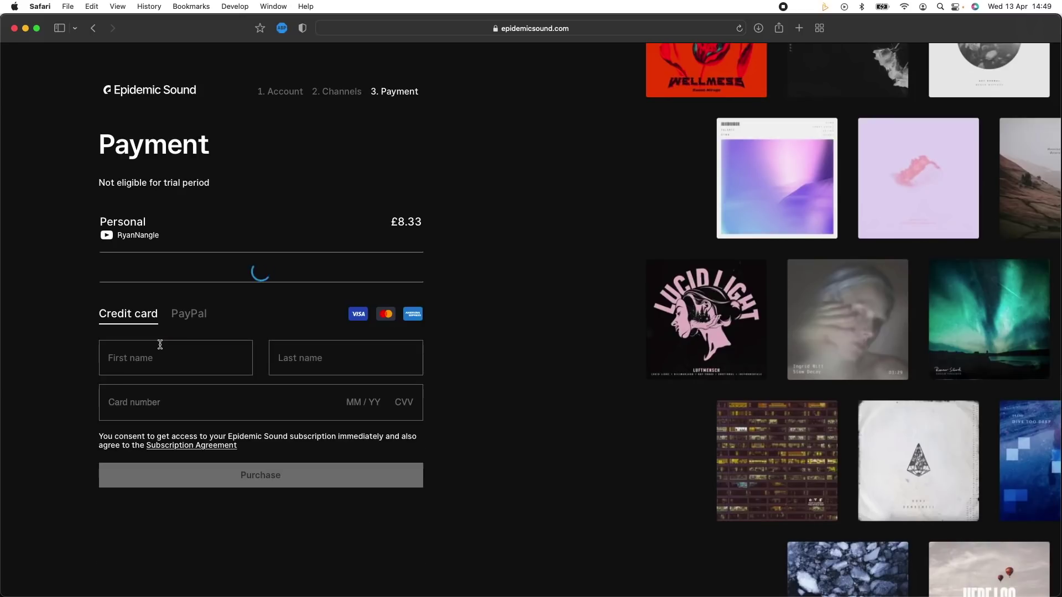
left_click(151, 275)
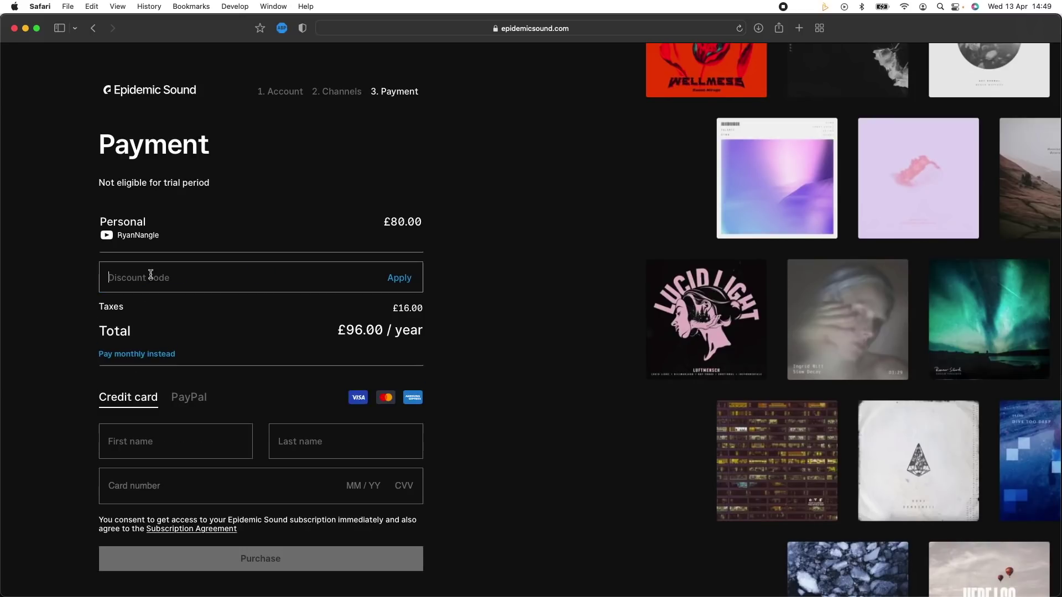
type("NANGLE50")
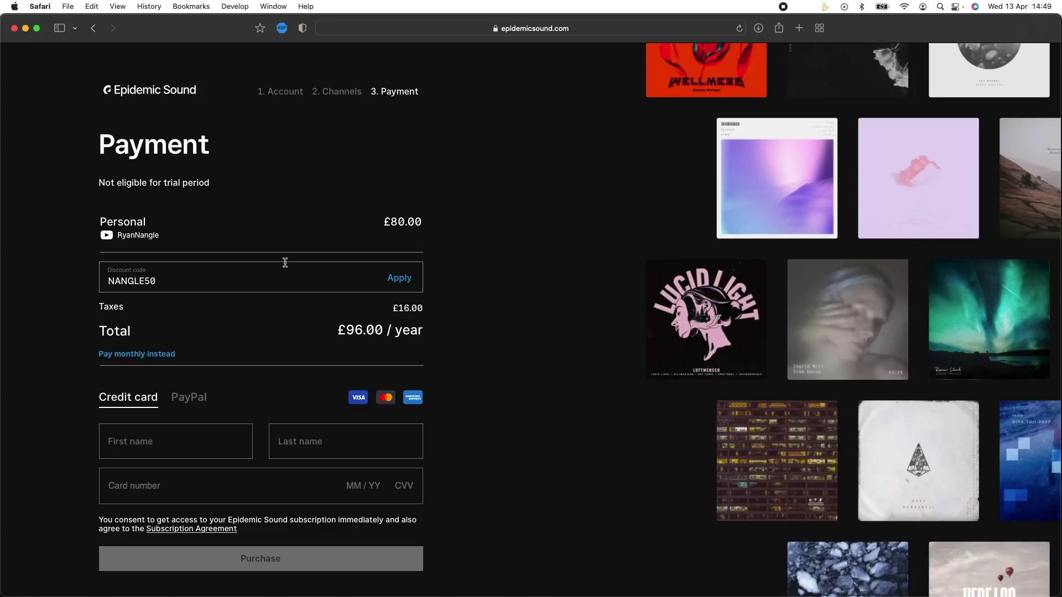
left_click(393, 281)
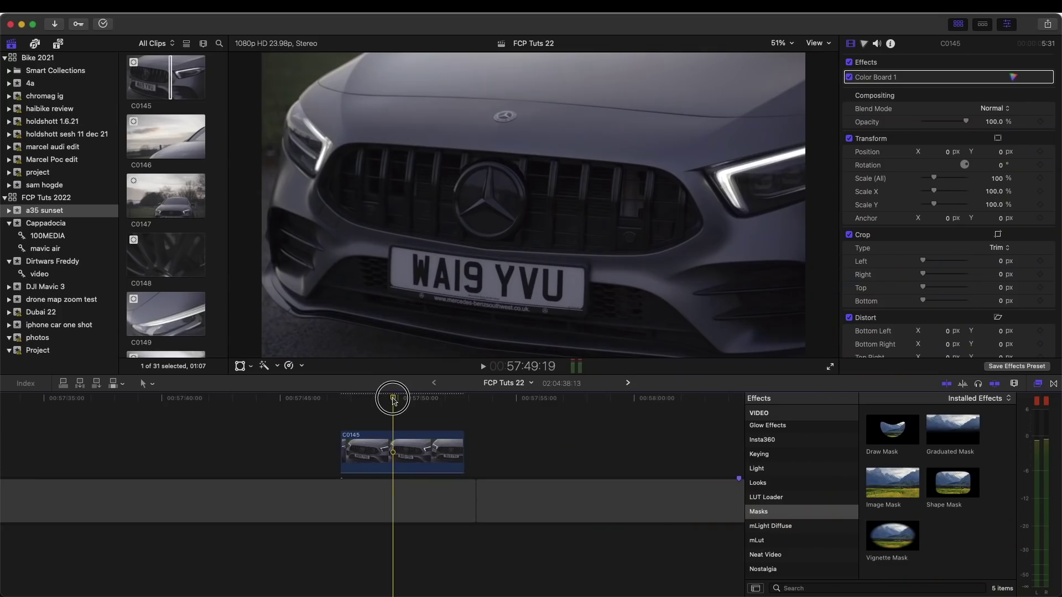
In Final Cut Pro, turn timeline clip C0145 into a compound clip in the Project event, keeping the suggested name
mouse_move(393, 404)
left_mouse_down()
mouse_move(373, 404)
mouse_move(428, 407)
mouse_move(401, 403)
left_mouse_up()
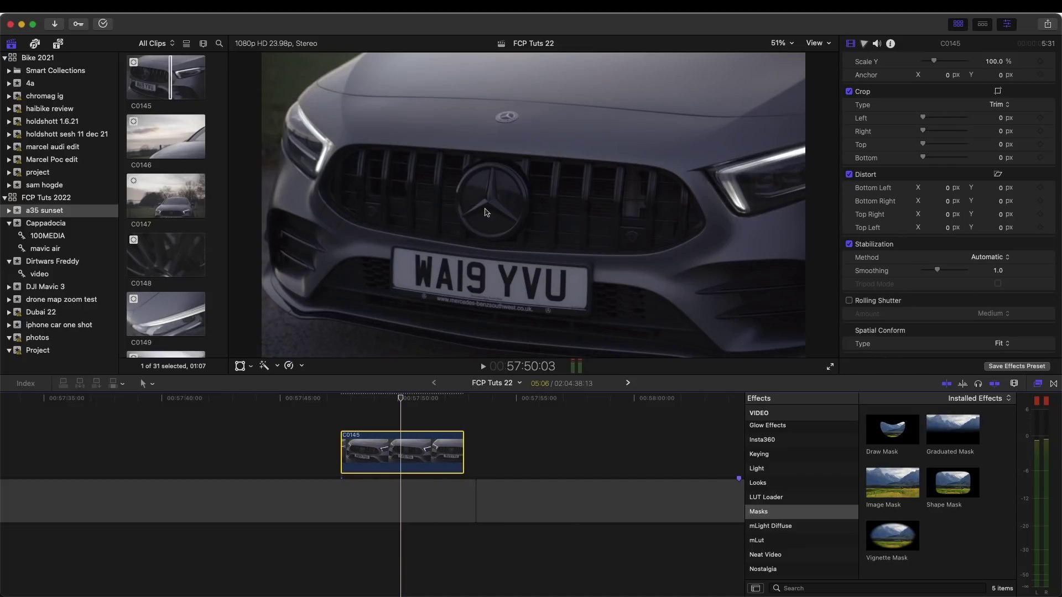
right_click(402, 450)
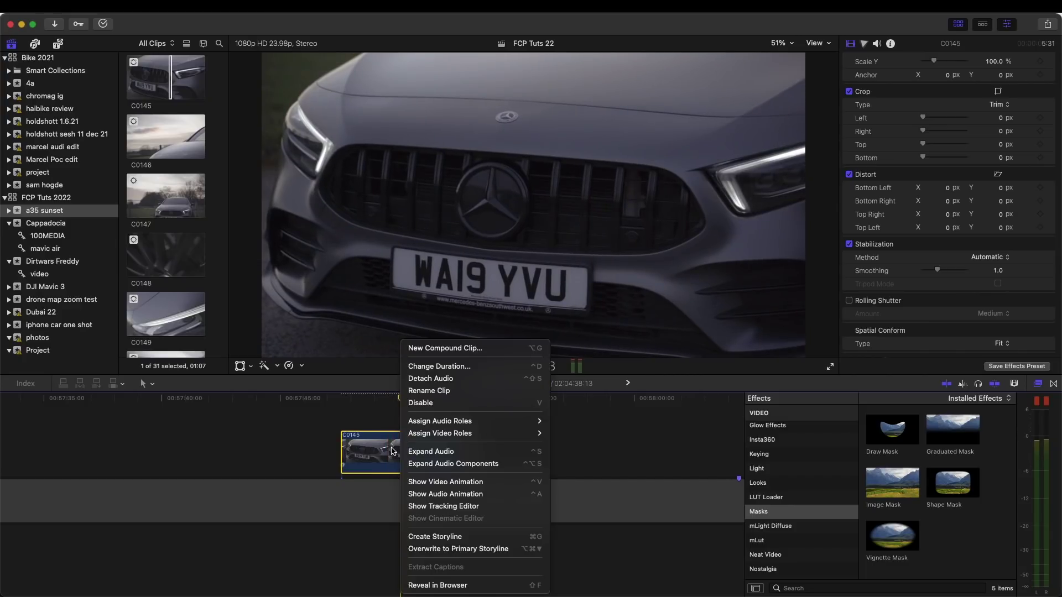
left_click(435, 349)
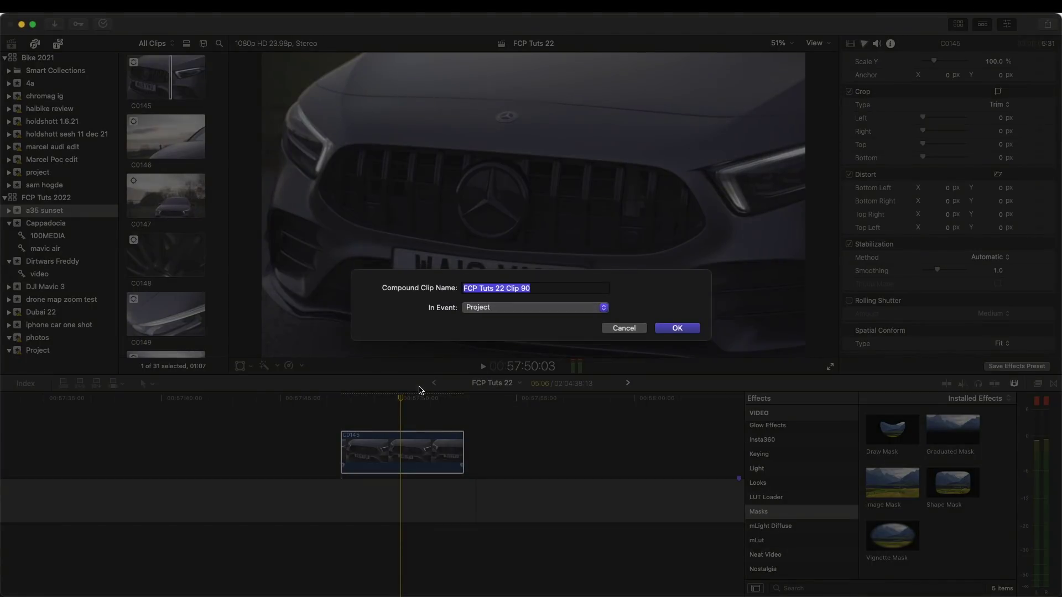
left_click(676, 328)
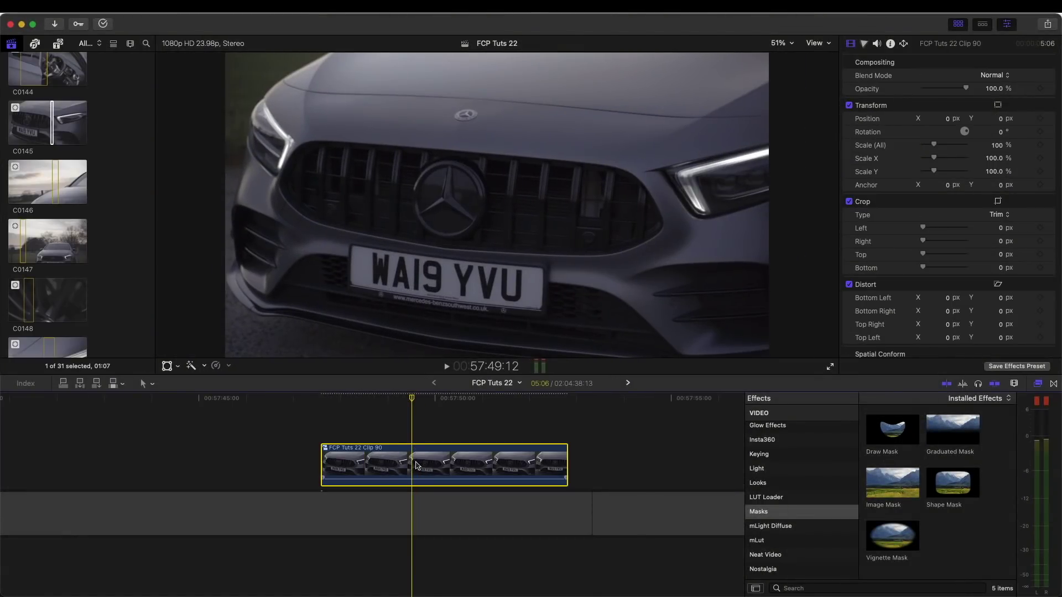
Duplicate the compound clip directly above itself and place the playhead at 57:49:13 with the upper copy selected
left_click_drag(416, 464, 414, 414)
left_click(404, 402)
left_click(415, 464)
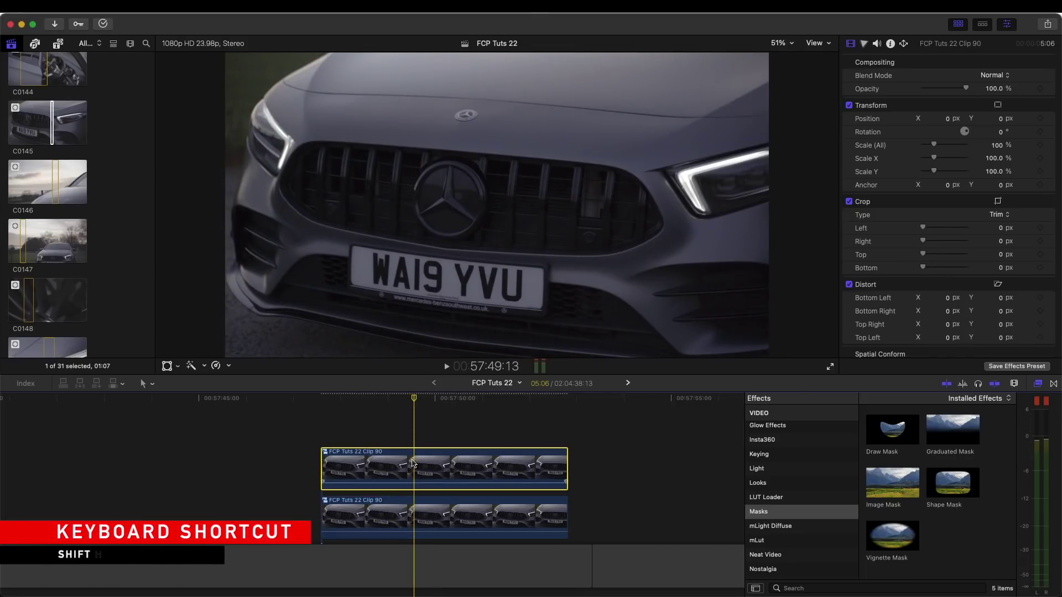
Add a hold frame to the upper clip at 57:49:13 and trim both ends so only the hold segment remains
key("shift+h")
left_click_drag(322, 465, 414, 464)
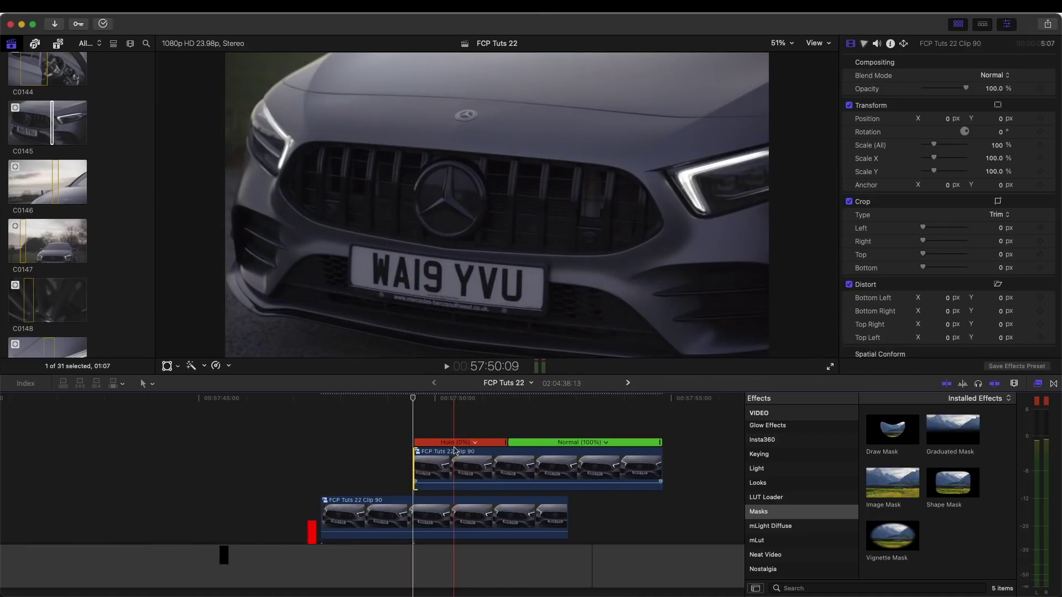
key("space")
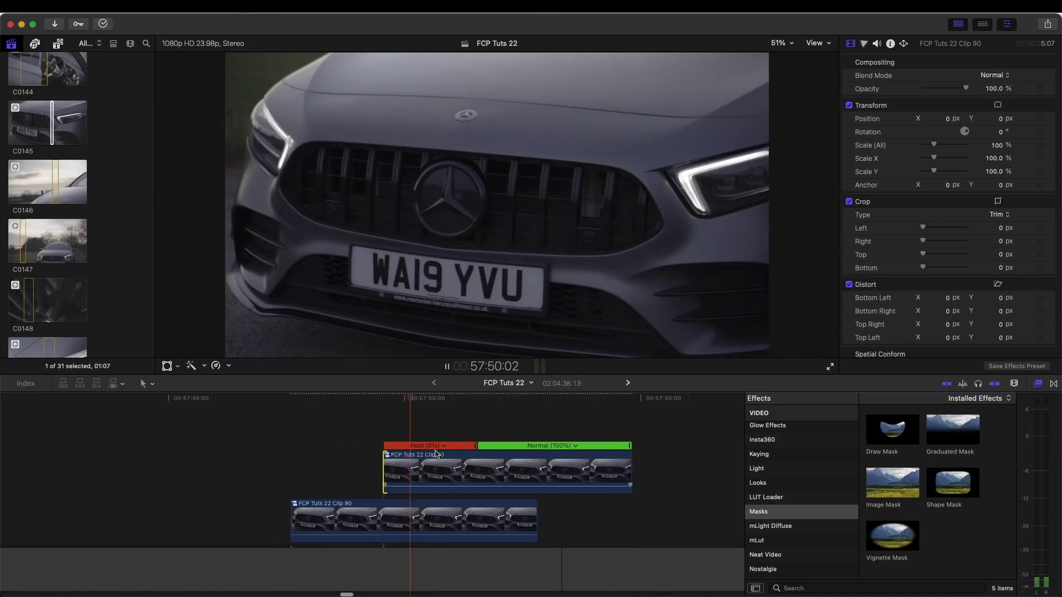
left_click_drag(616, 471, 471, 466)
left_click(367, 399)
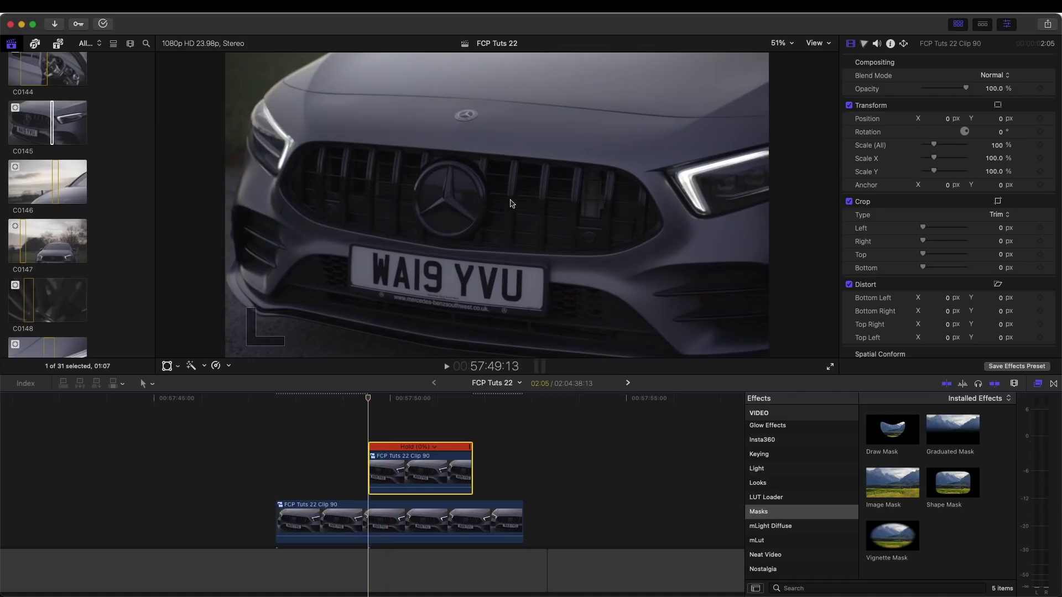
Apply a Draw Mask to the hold clip and trace a curved outline around the outer ring of the grille badge
mouse_move(902, 437)
left_mouse_down()
mouse_move(688, 391)
mouse_move(397, 472)
left_mouse_up()
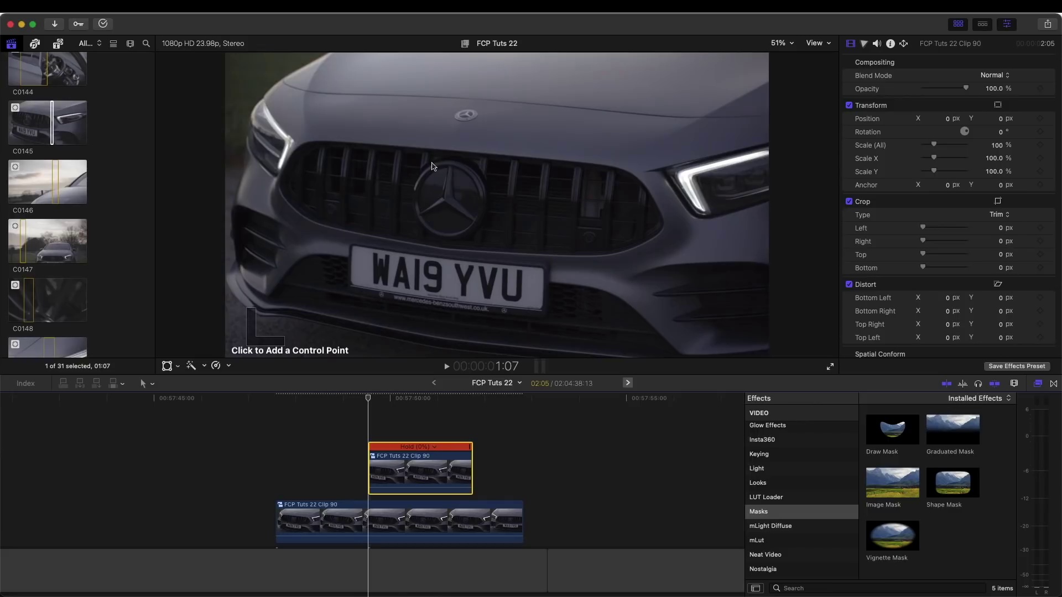
mouse_move(449, 163)
left_mouse_down()
mouse_move(439, 165)
mouse_move(462, 164)
left_mouse_up()
left_click_drag(486, 203, 486, 232)
left_click_drag(448, 240, 434, 240)
left_click_drag(414, 202, 414, 178)
left_click(449, 162)
left_click_drag(435, 161, 426, 161)
left_click(414, 202)
left_click_drag(414, 223, 413, 225)
Add a second Draw Mask to the hold clip, trace the badge's upper-left opening, and invert the mask
left_click_drag(394, 399, 368, 400)
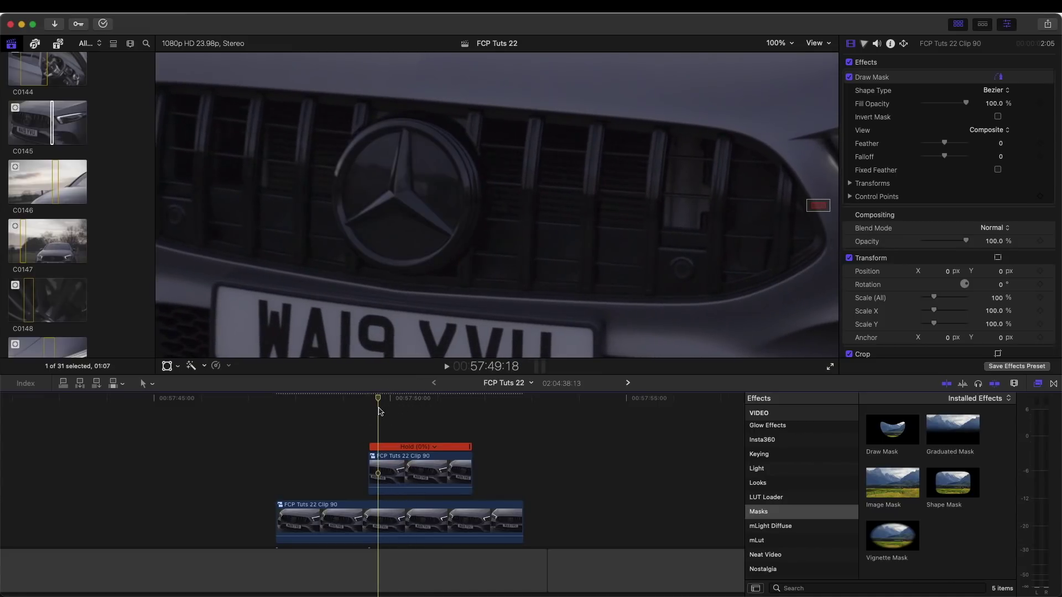
left_click(387, 475)
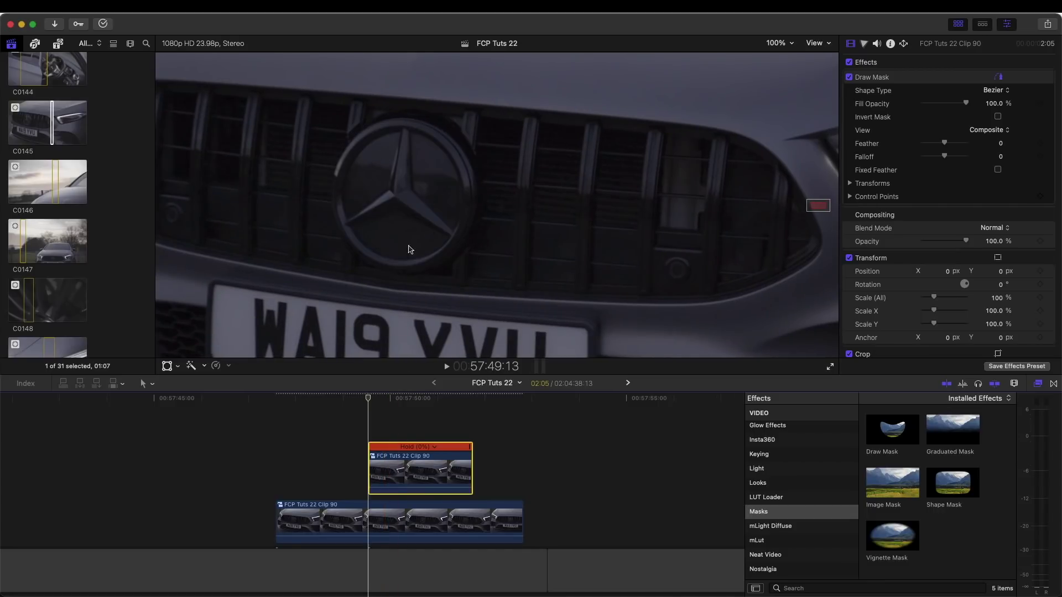
mouse_move(887, 441)
left_mouse_down()
mouse_move(683, 420)
mouse_move(392, 470)
left_mouse_up()
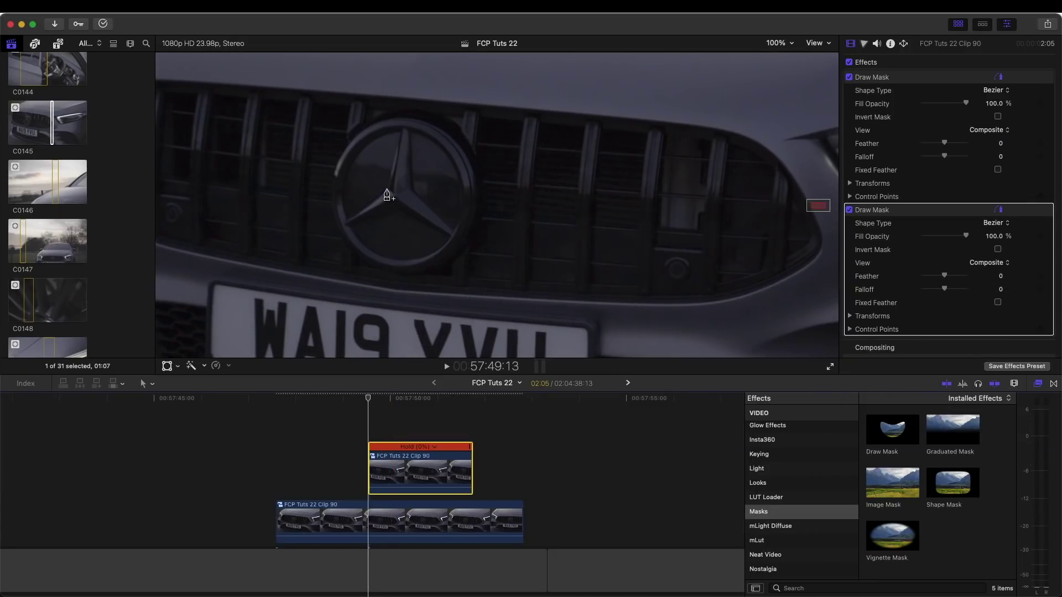
left_click(387, 188)
left_click(400, 133)
left_click(352, 165)
left_click(349, 219)
left_click(388, 189)
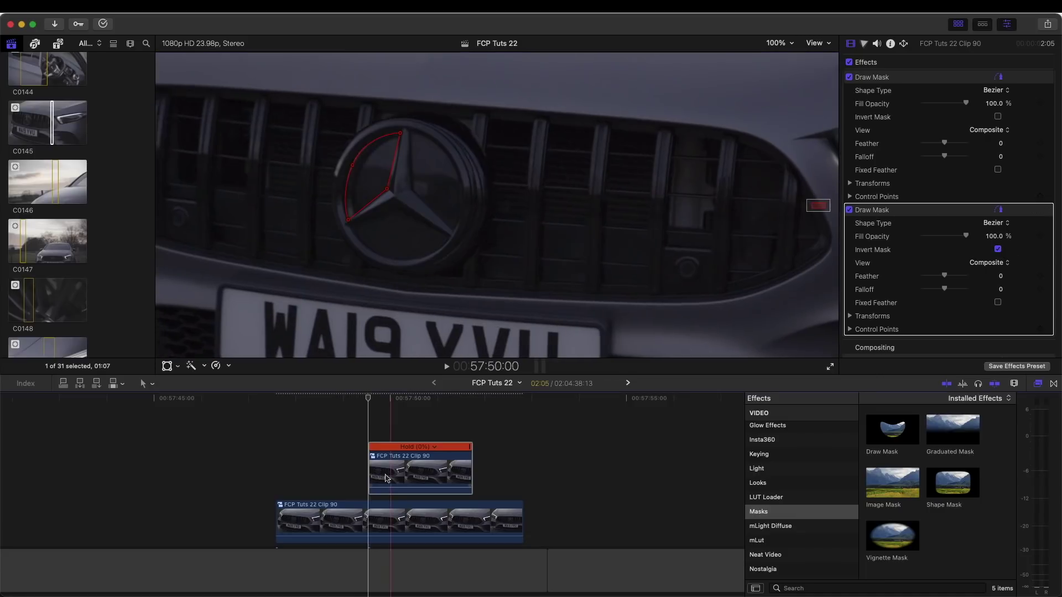
Disable the lower clip and cut out the badge's remaining openings on the hold clip with inverted Draw Masks
left_click(384, 512)
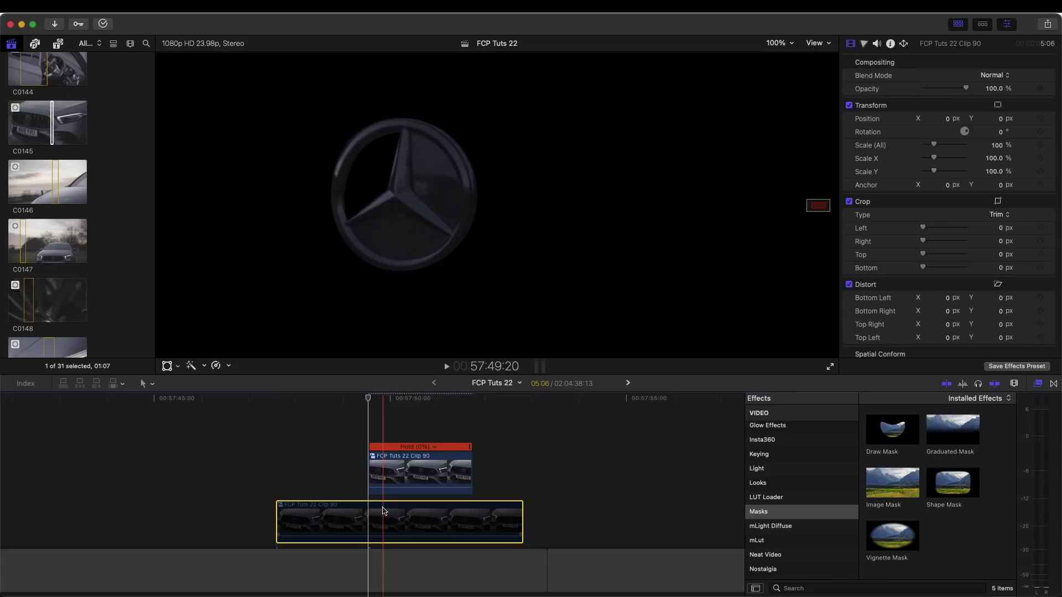
left_click(388, 468)
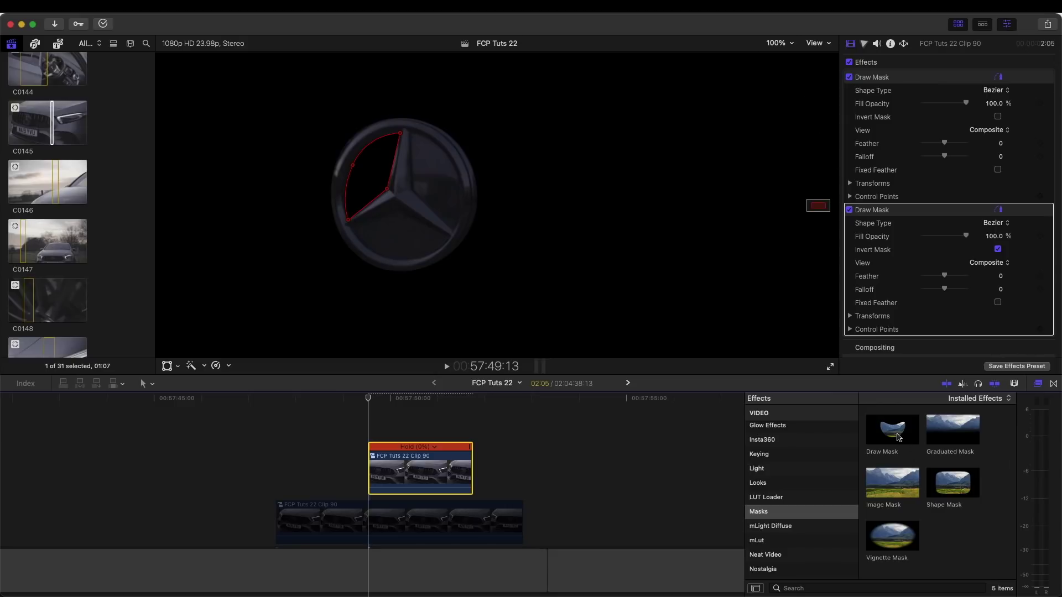
double_click(897, 436)
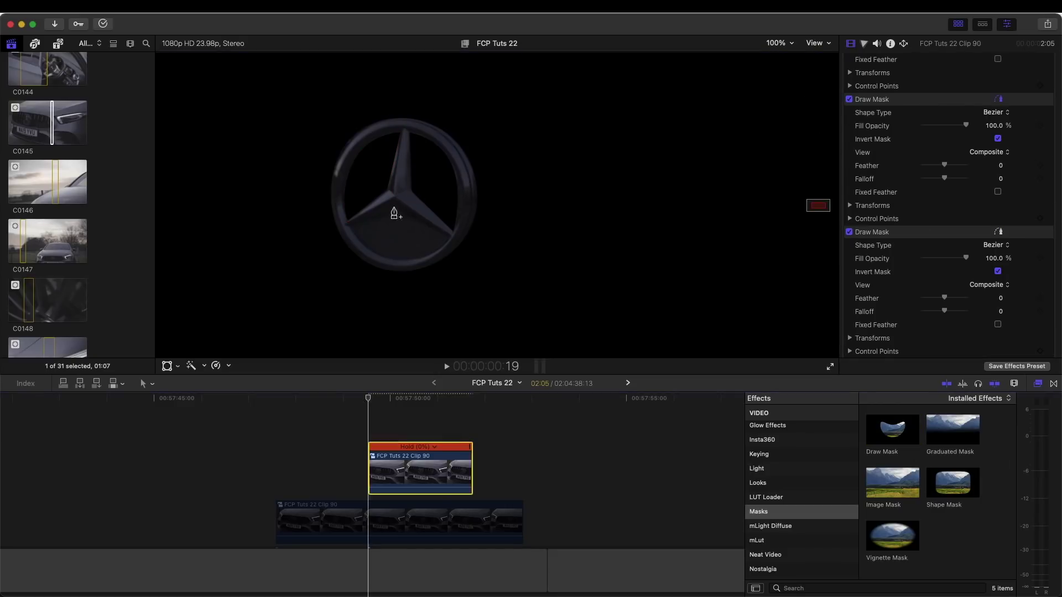
left_click(473, 154)
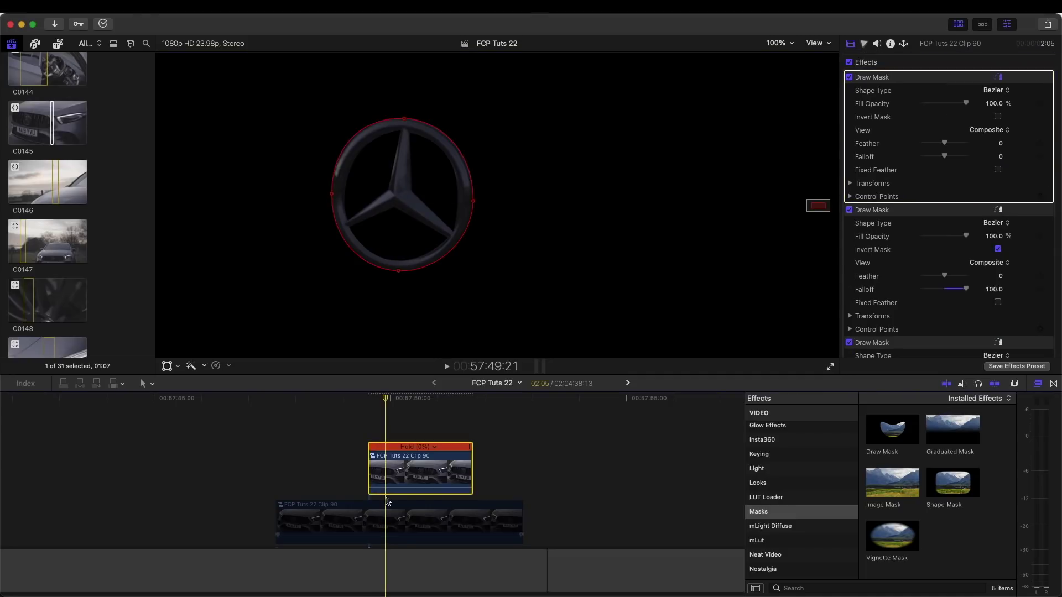
Re-enable the lower clip and fit the whole frame in the viewer, with the playhead at the hold clip's start
left_click(780, 43)
left_click(783, 52)
mouse_move(368, 406)
left_mouse_down()
mouse_move(388, 407)
mouse_move(372, 409)
left_mouse_up()
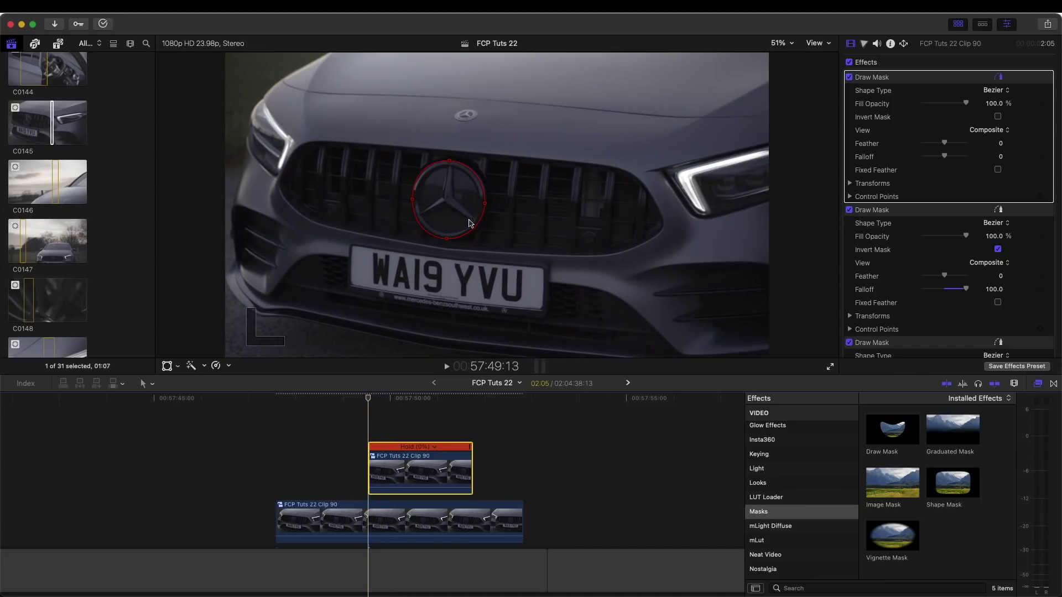
scroll(951, 227, "down", 10)
left_click_drag(936, 222, 941, 223)
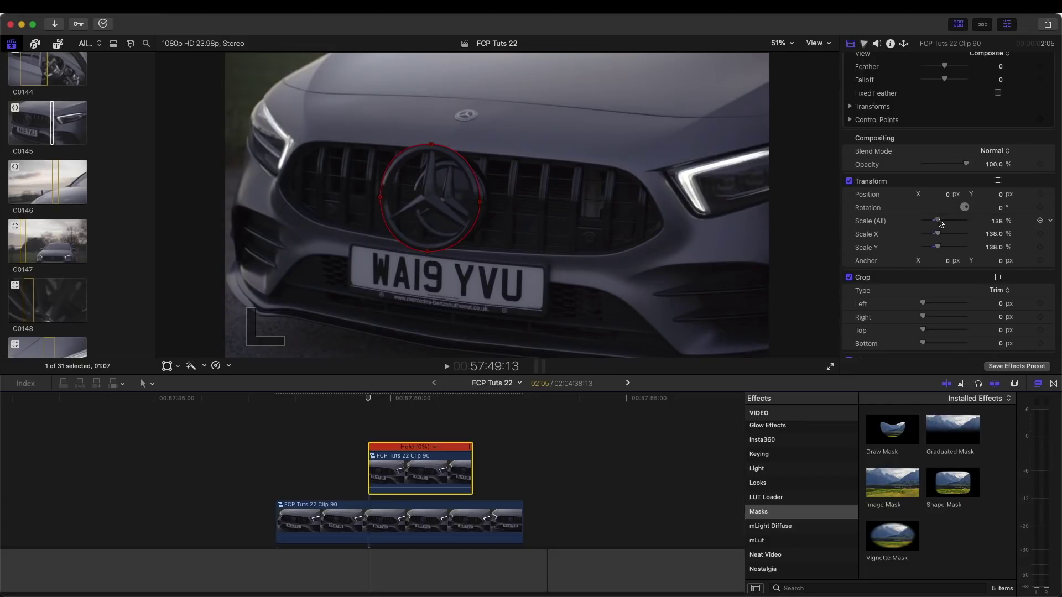
left_click(1049, 221)
left_click(1015, 227)
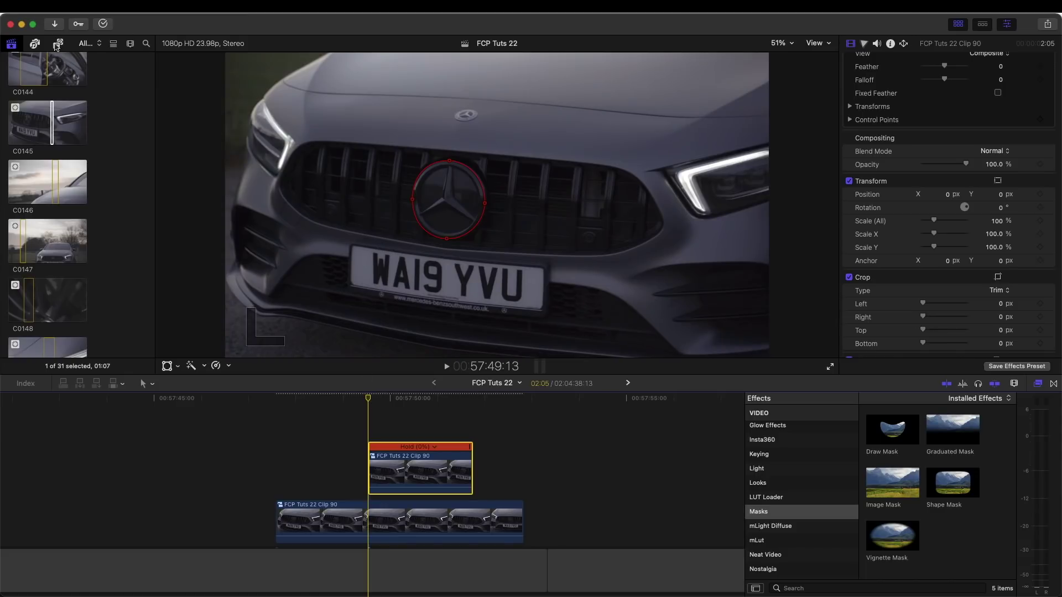
Place the Ramped "Zoom In and out" title from the Smooth Camera Zoom category above the hold clip, matching its length
left_click(57, 45)
scroll(58, 298, "down", 3)
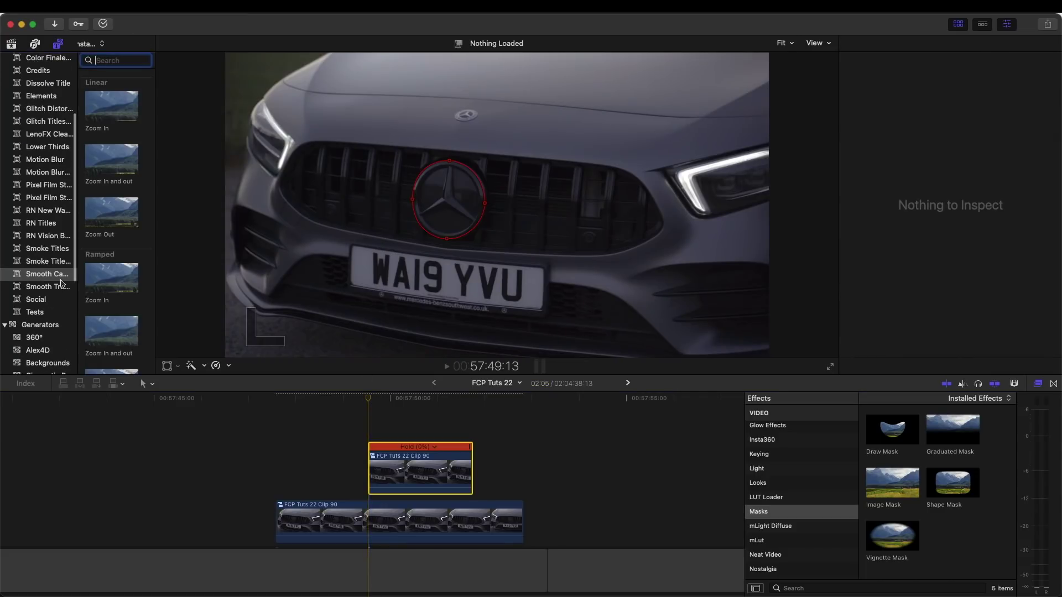
left_click(46, 275)
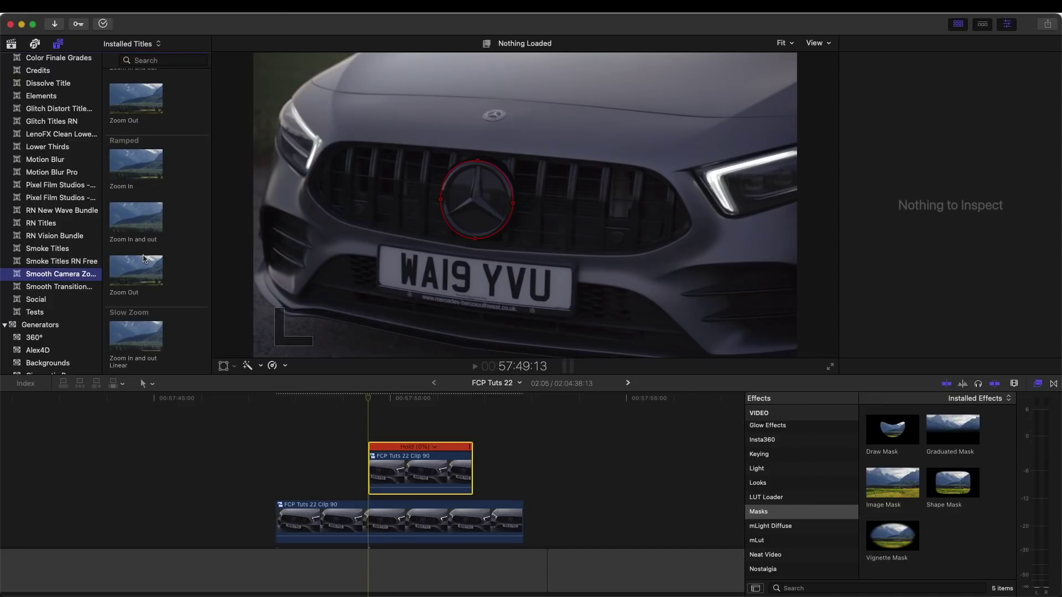
left_click_drag(122, 223, 472, 433)
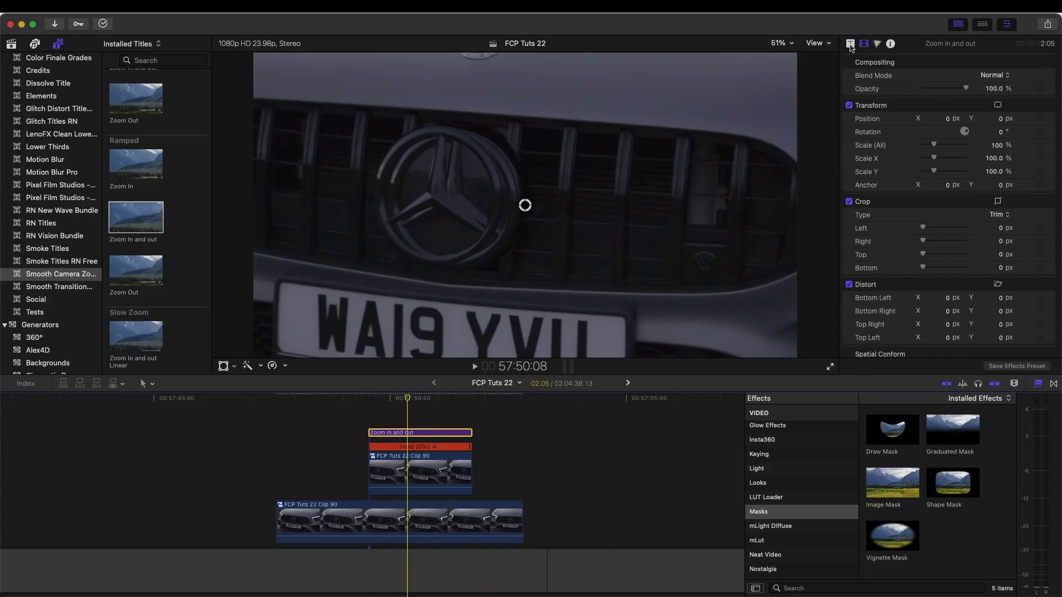
Set the zoom title's Zoom Amount to 10.42 and play back the effect
left_click(850, 44)
left_click_drag(929, 105, 928, 105)
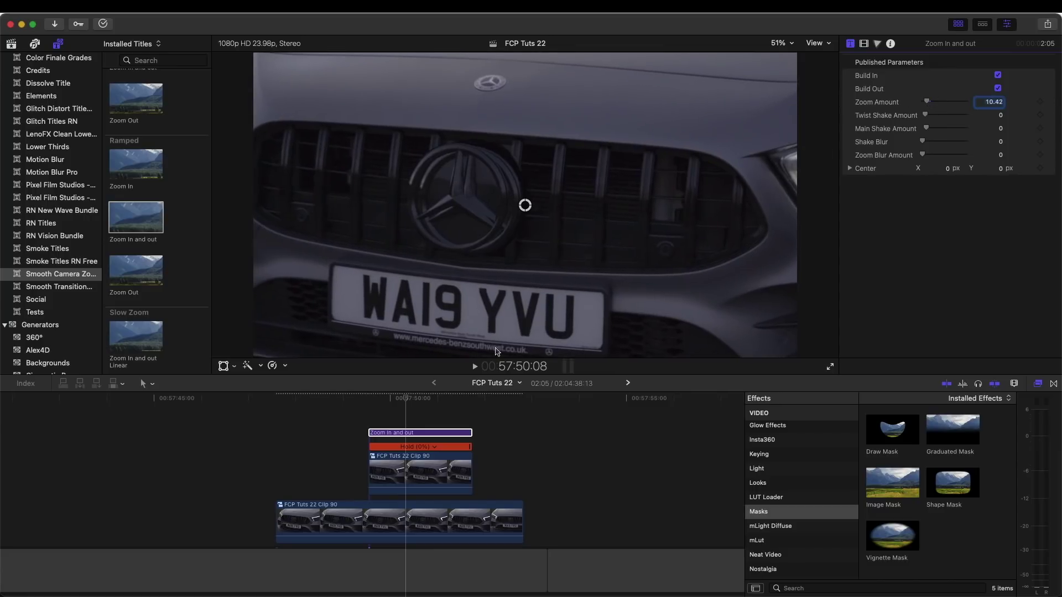
key("space")
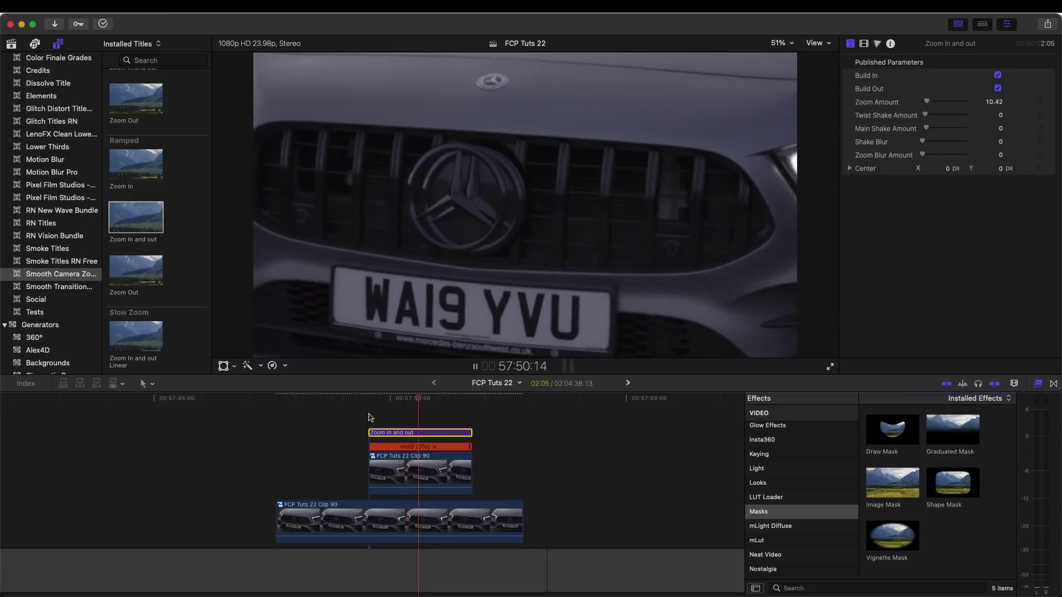
Combine the hold clip and the zoom title above it into a new compound clip
left_click(407, 467)
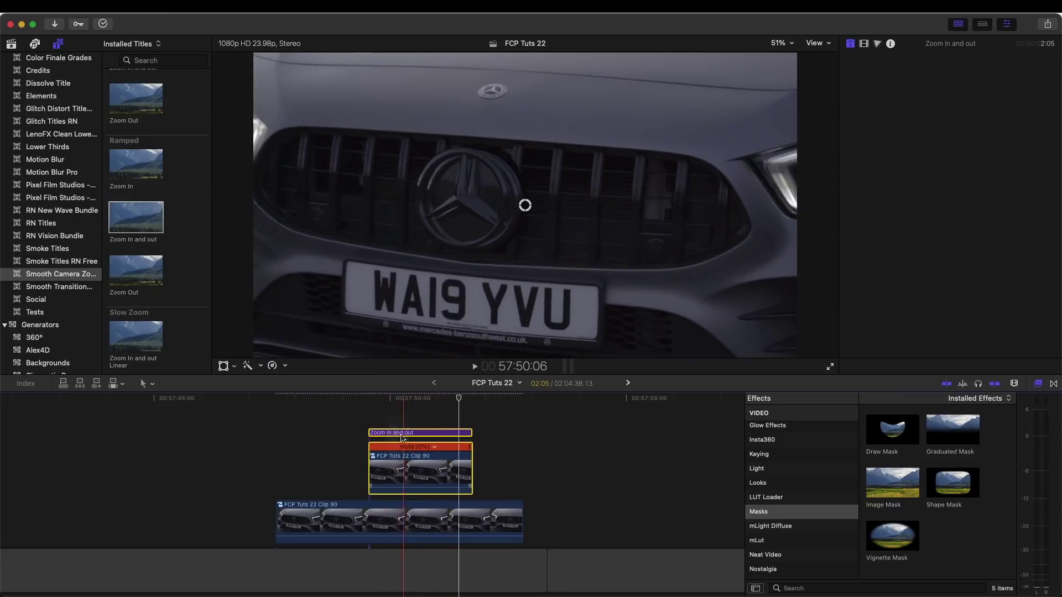
right_click(396, 435)
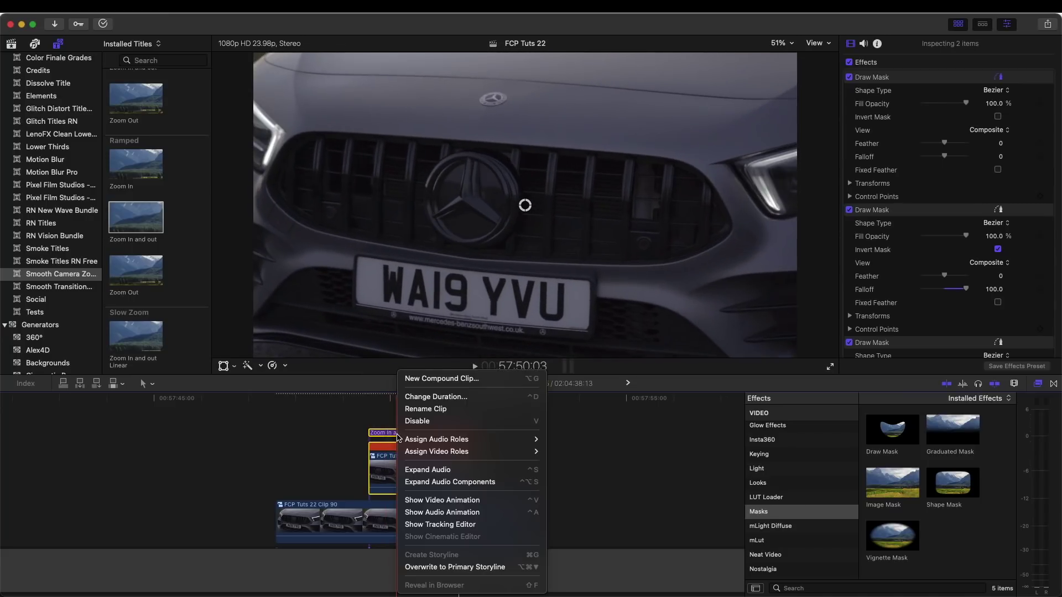
left_click(431, 380)
left_click(676, 329)
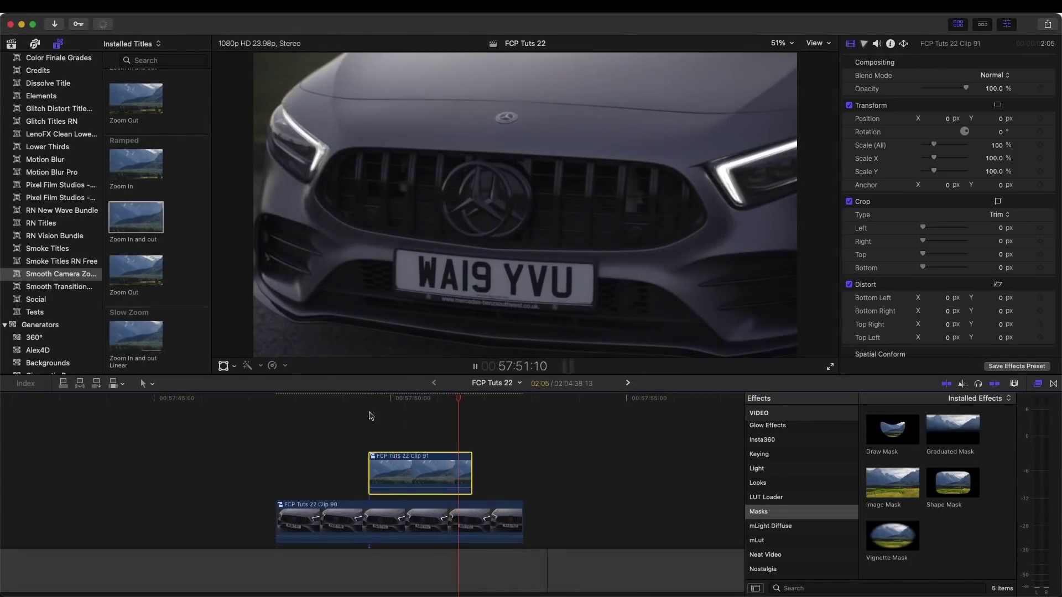
Play back the compound clip over the footage and check the badge's alignment near the clip's end at 57:51:13
key("space")
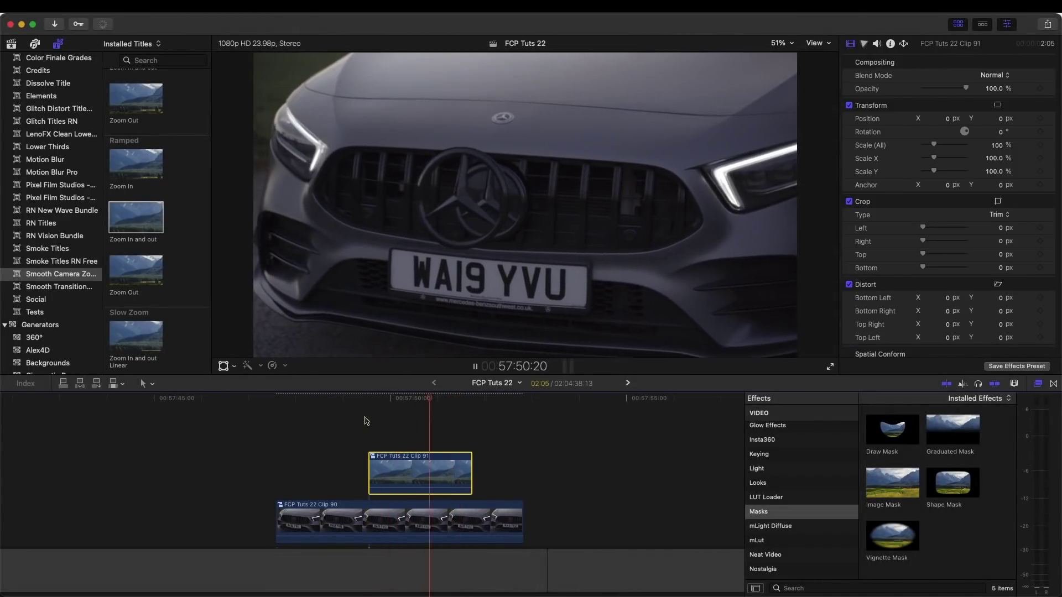
left_click(366, 422)
left_click(370, 431)
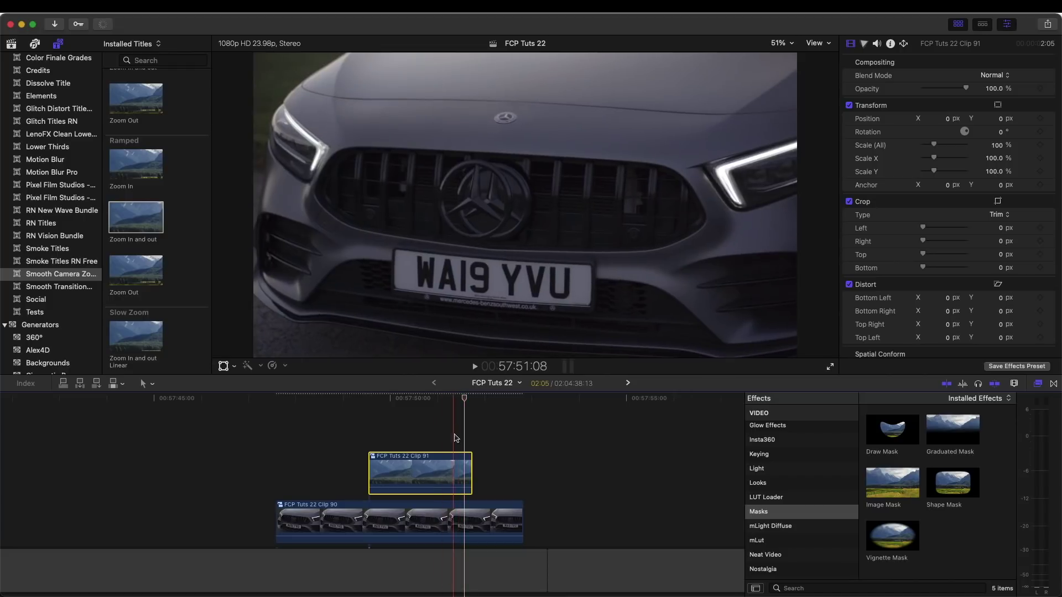
mouse_move(467, 400)
left_mouse_down()
mouse_move(402, 399)
mouse_move(434, 402)
mouse_move(414, 402)
mouse_move(427, 415)
mouse_move(470, 399)
left_mouse_up()
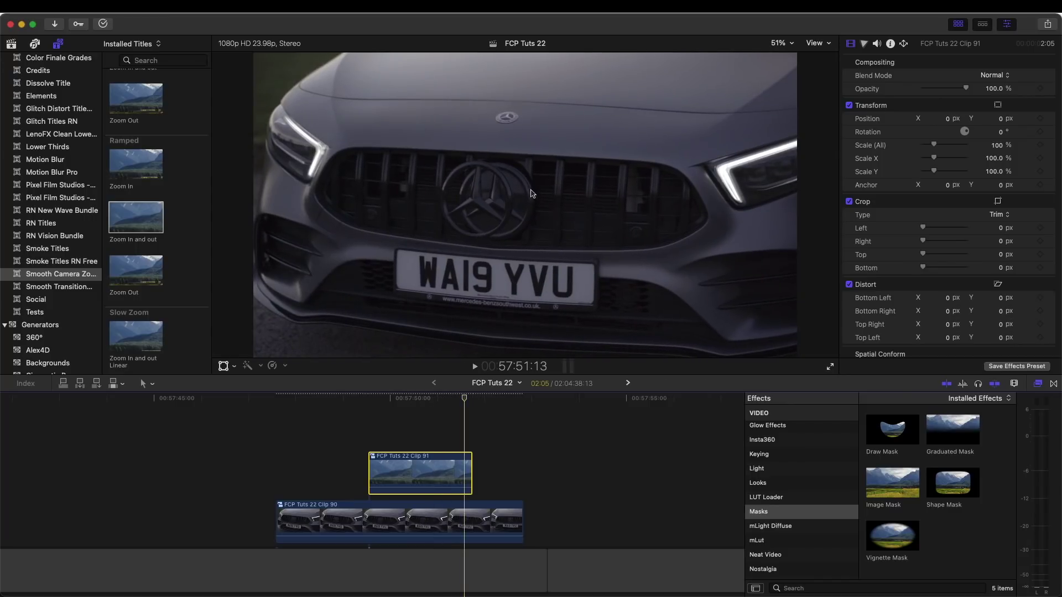
Keyframe the compound clip's transform at its start, and realign the badge at 57:51:13 with Position X 67.5, Y 2.2 px and Rotation 1.4°
left_click(367, 399)
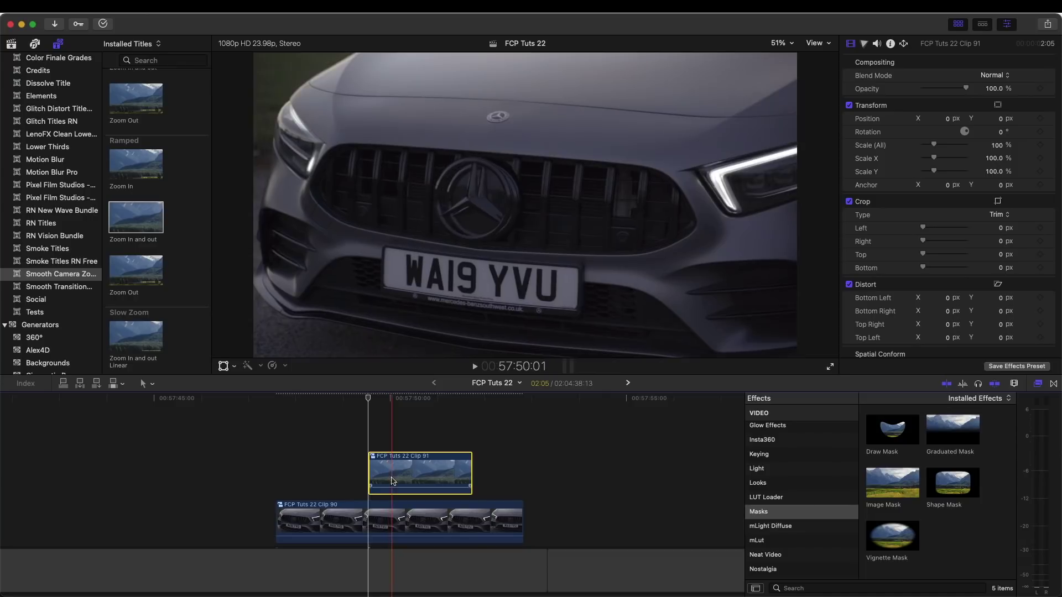
left_click(224, 366)
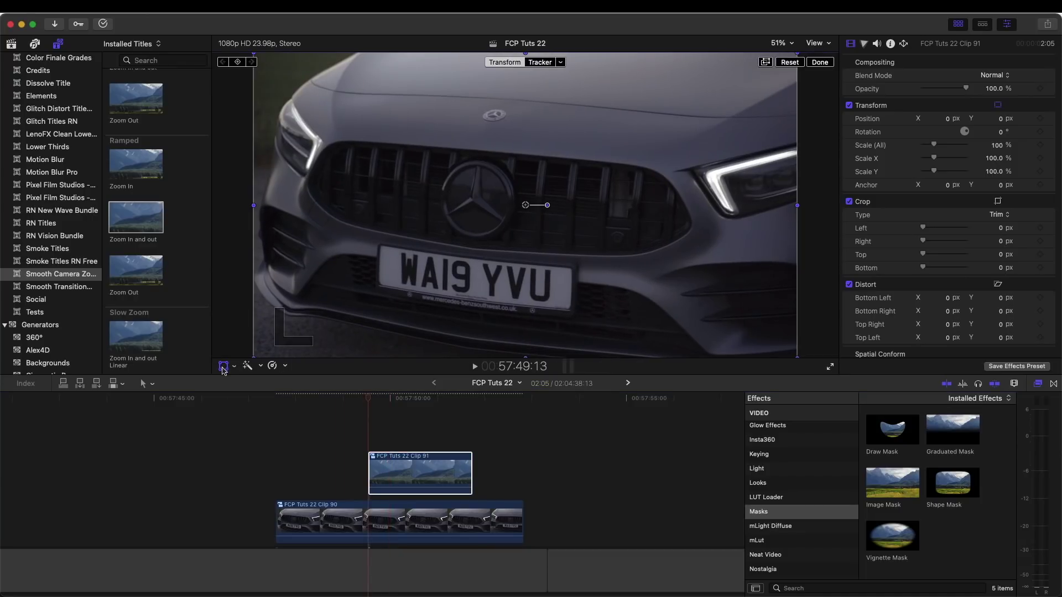
left_click(237, 61)
left_click_drag(370, 398, 464, 409)
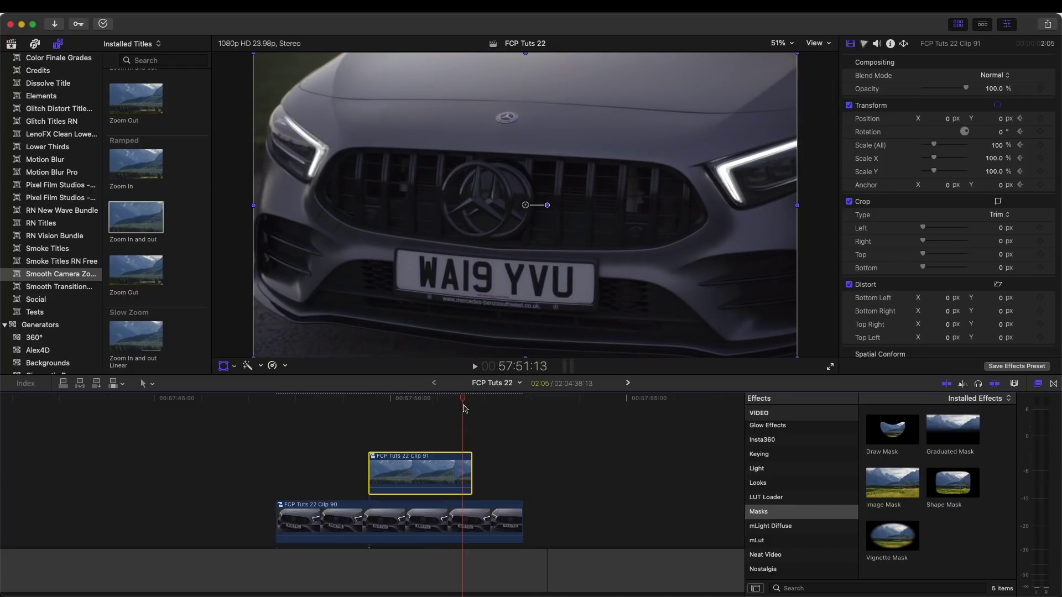
left_click_drag(530, 206, 586, 211)
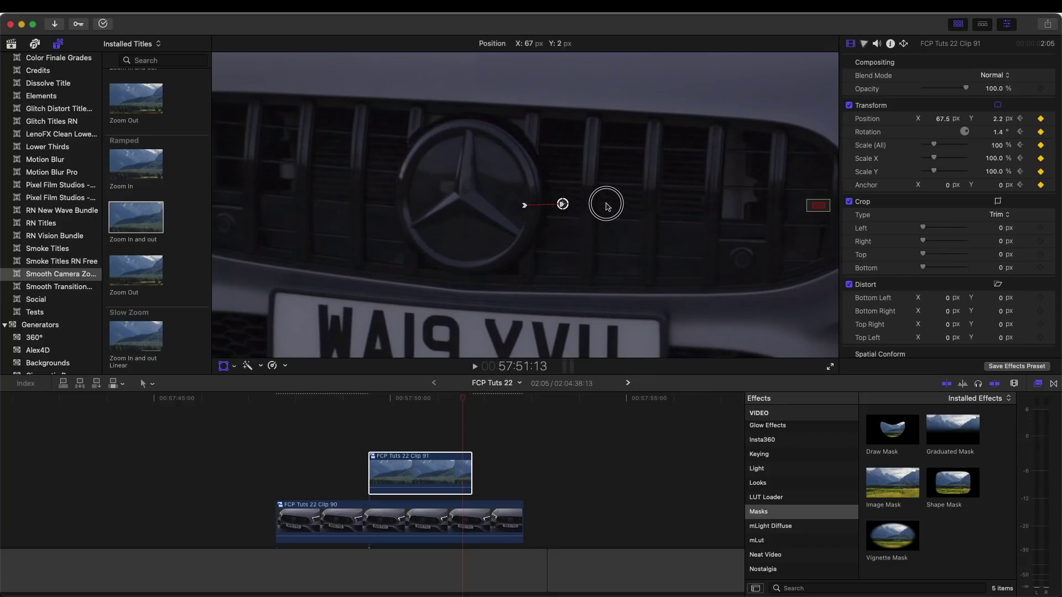
Keyframe the compound clip's Opacity to fade from 100% to 0% near its end and play back the result
key("Left")
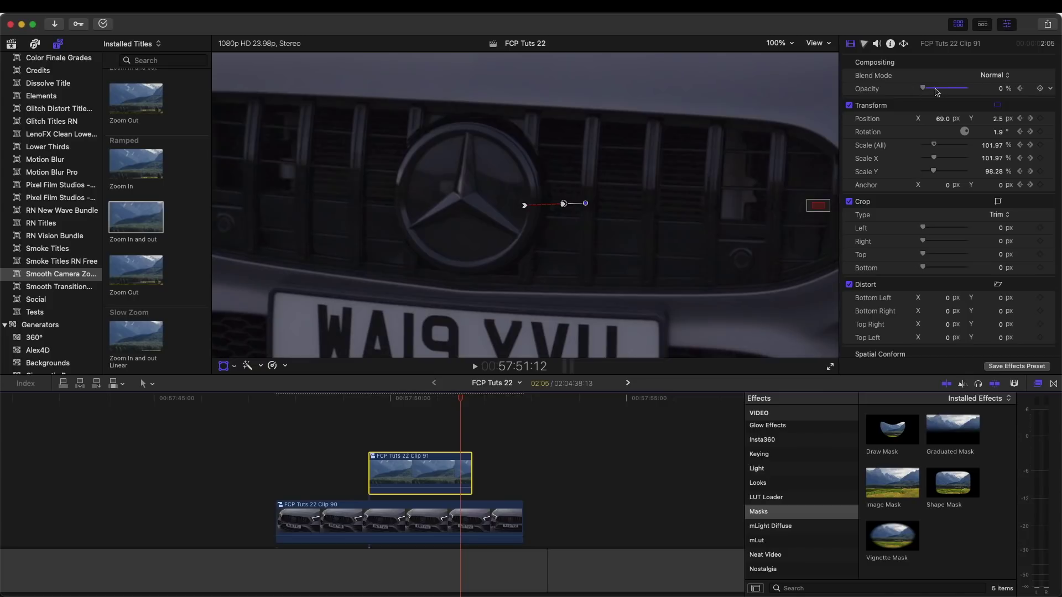
left_click_drag(458, 400, 431, 403)
key("space")
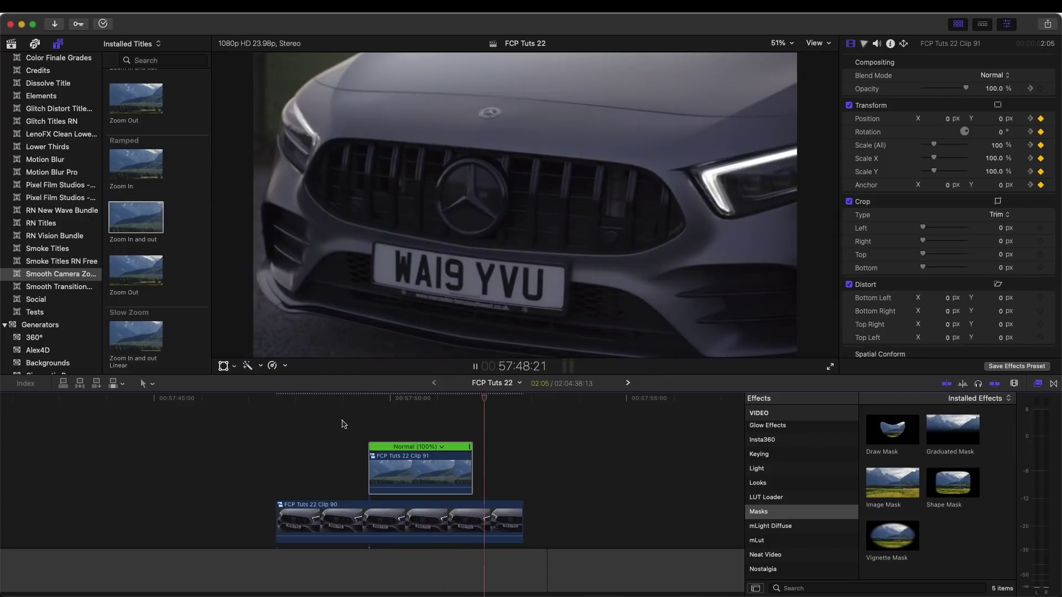
key("space")
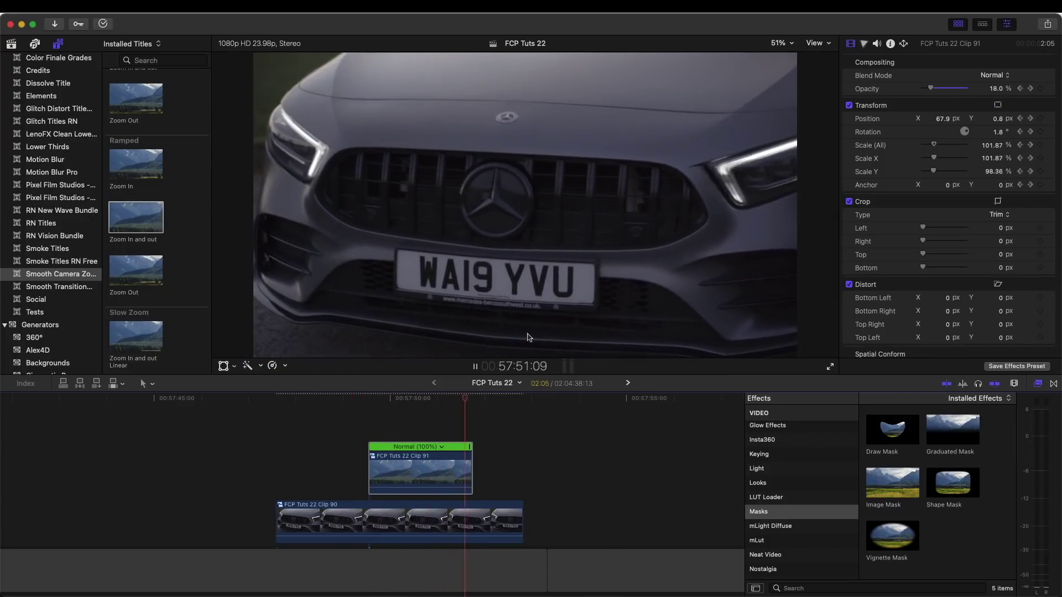
Apply the Glint effect to the compound clip with Exposure 6.0, Glow Amount 0 and Intensity 3.0
left_click(410, 399)
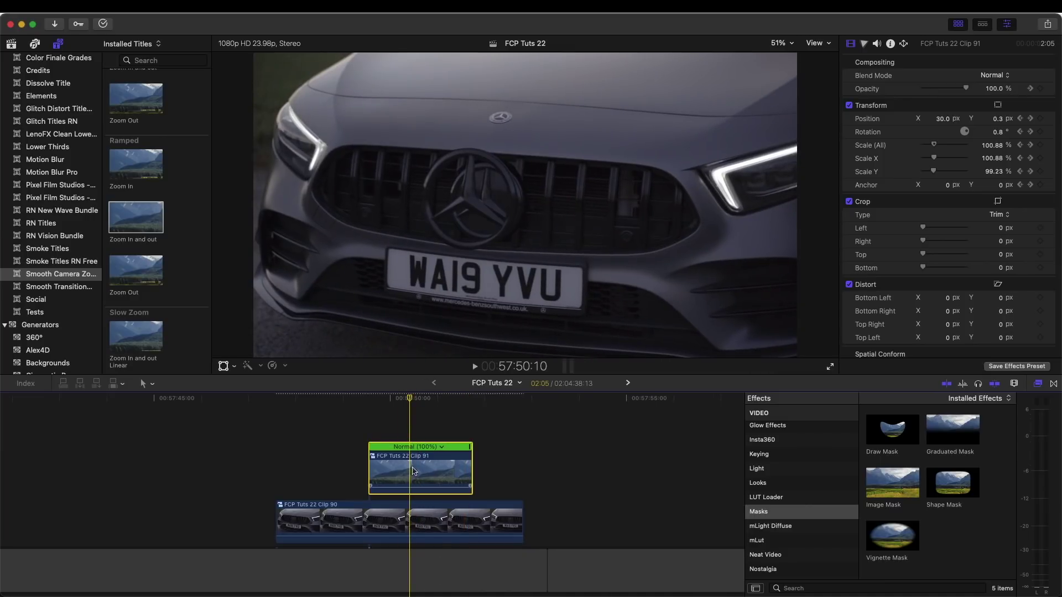
type("glint")
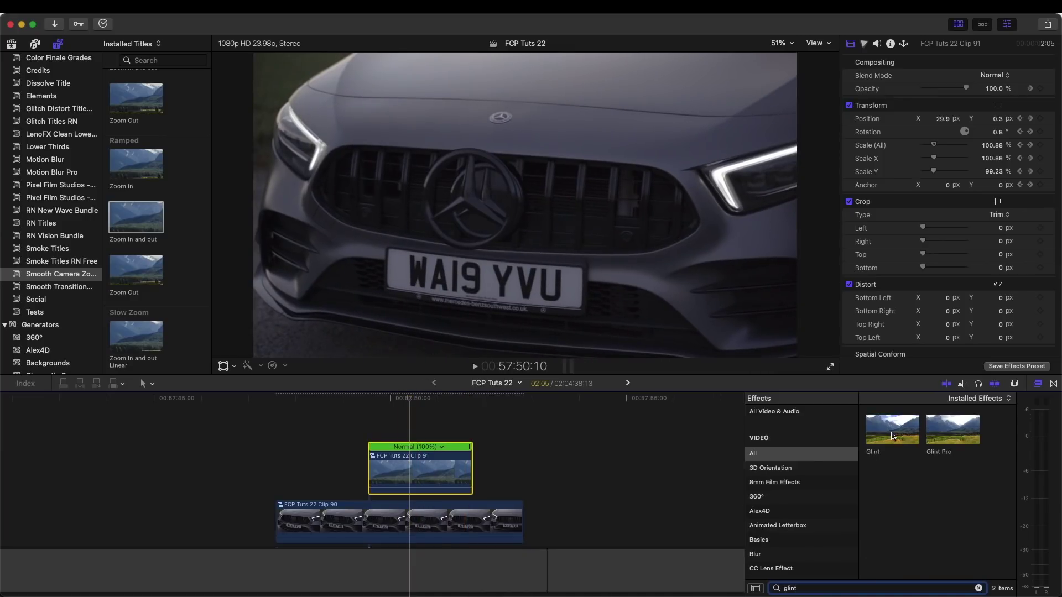
left_click(892, 434)
left_click_drag(547, 456, 404, 481)
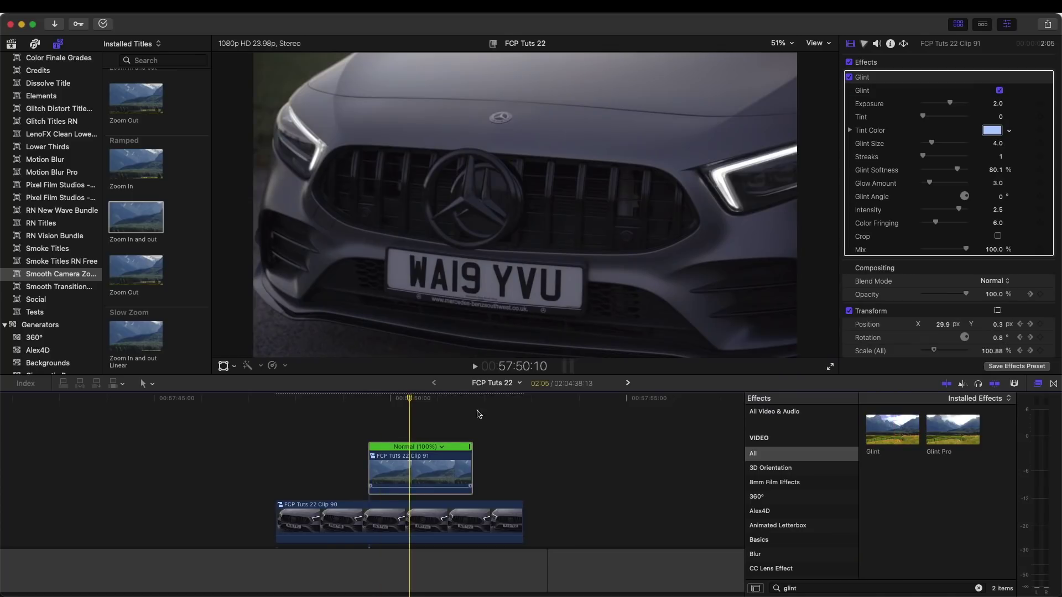
left_click_drag(949, 104, 961, 107)
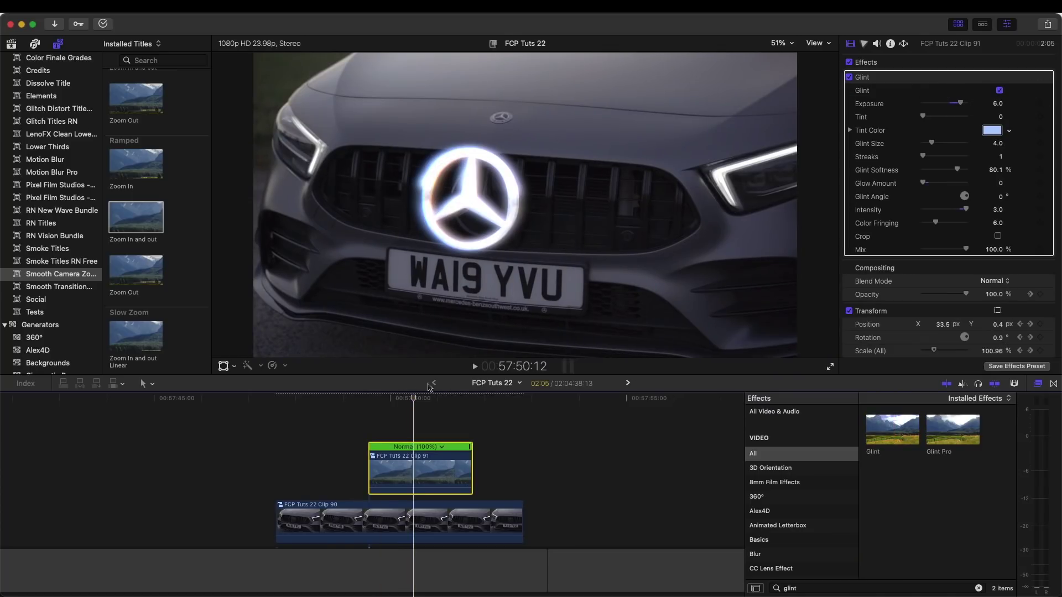
Keyframe a lower Glint Exposure toward the compound clip's start, set Color Fringing to 0, and play back the glow
key("Right")
key("Left")
key("Left")
key("Left")
key("Left")
key("Left")
key("Left")
key("Left")
key("Left")
key("Left")
key("Left")
key("Left")
key("Left")
key("Left")
key("Left")
key("Left")
key("Left")
key("Left")
key("Left")
key("Left")
key("Left")
left_click_drag(951, 105, 933, 109)
key("space")
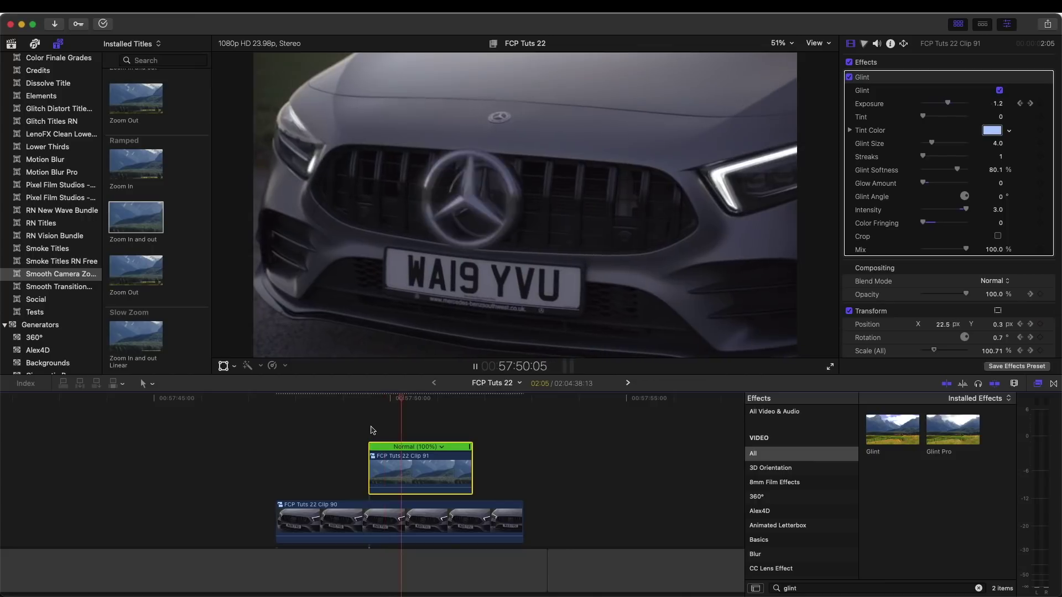
Add the Droplet distortion to the lower clip, centred on the badge, with keyframes of Intensity 0, Radius -50 and Thickness 0 at 57:50:08
left_click(406, 509)
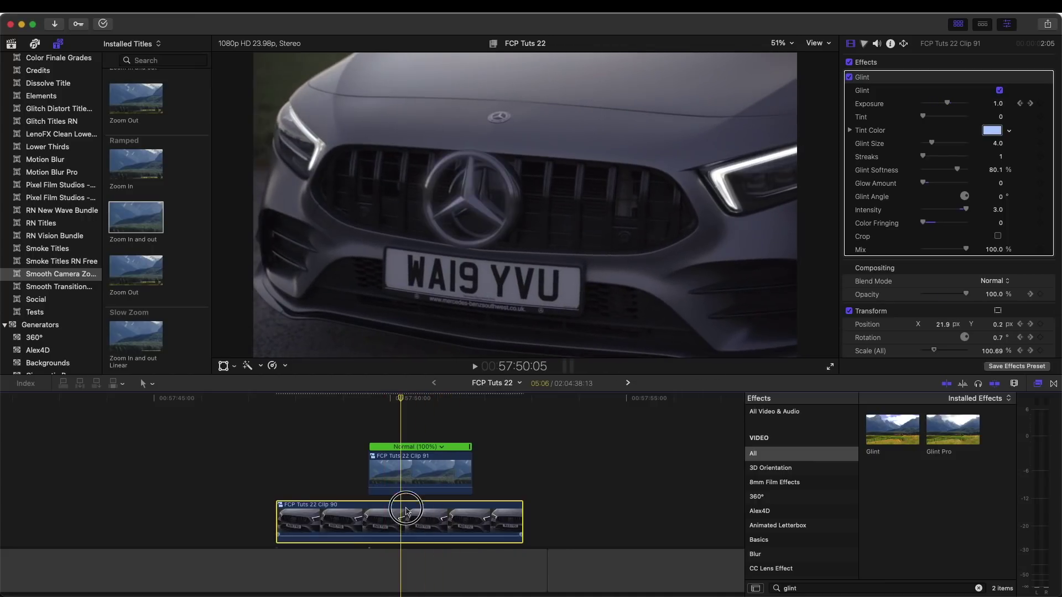
left_click(409, 399)
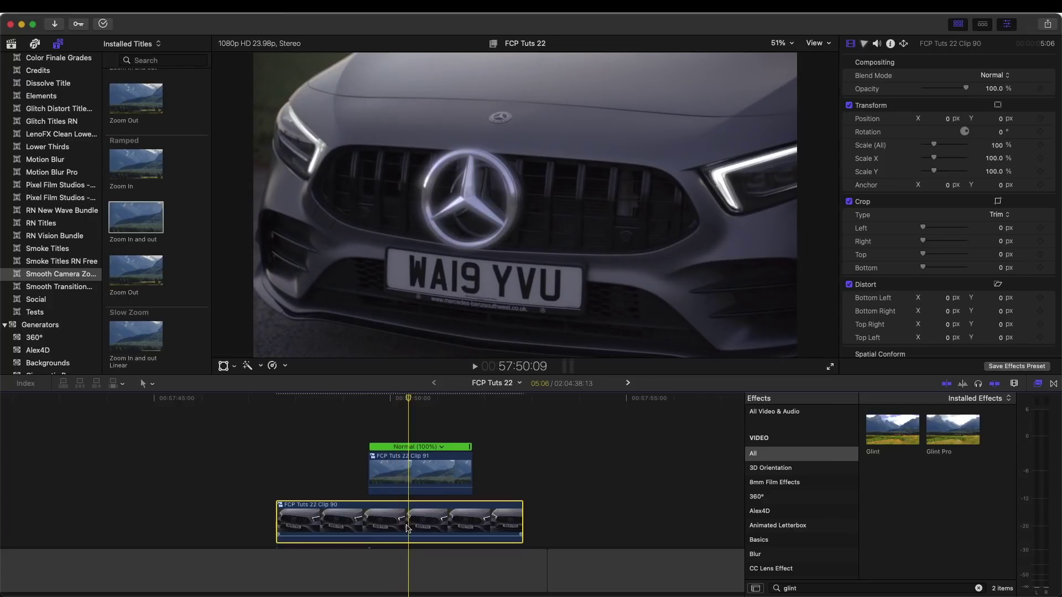
left_click(978, 590)
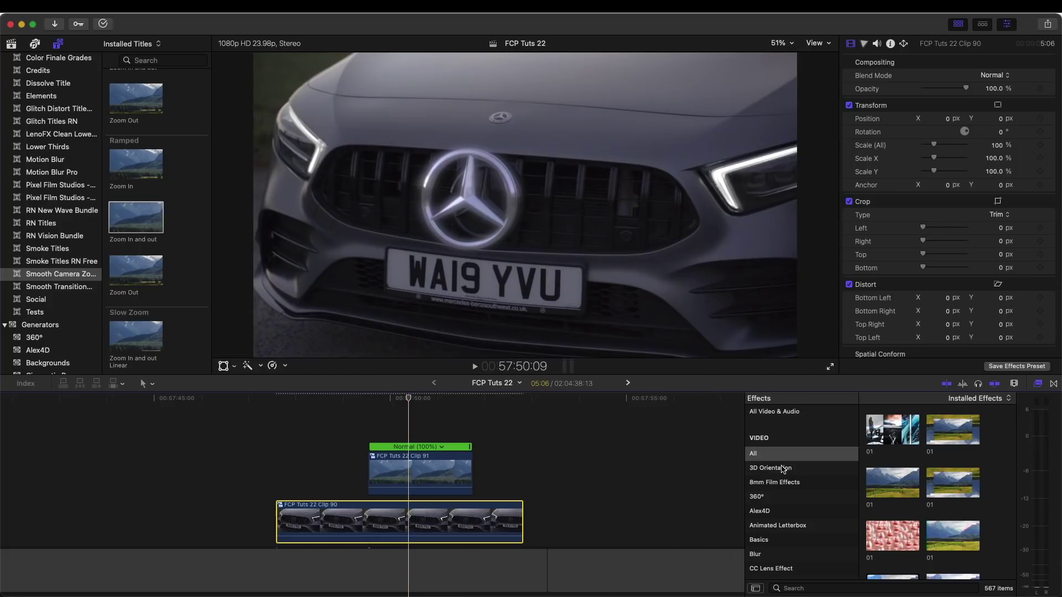
scroll(782, 469, "down", 4)
scroll(825, 486, "down", 5)
left_click(794, 494)
left_click_drag(890, 483, 387, 517)
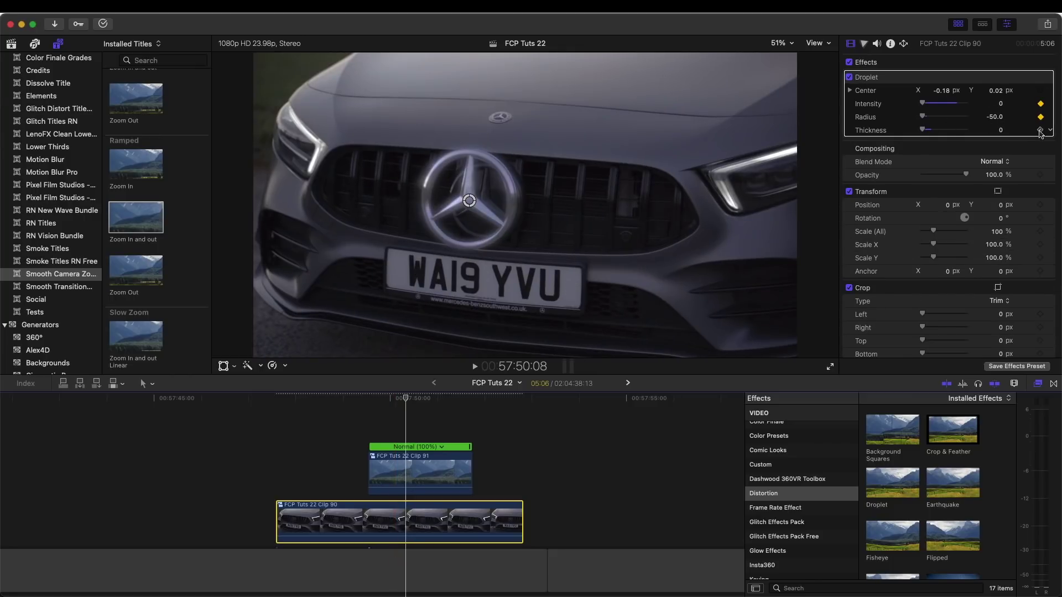
Keyframe Droplet's Intensity 75.6, Radius 123 and Thickness 43 at 57:50:13, and Intensity 0 and Radius 374 at 57:51:11, with a playback check
left_click(418, 405)
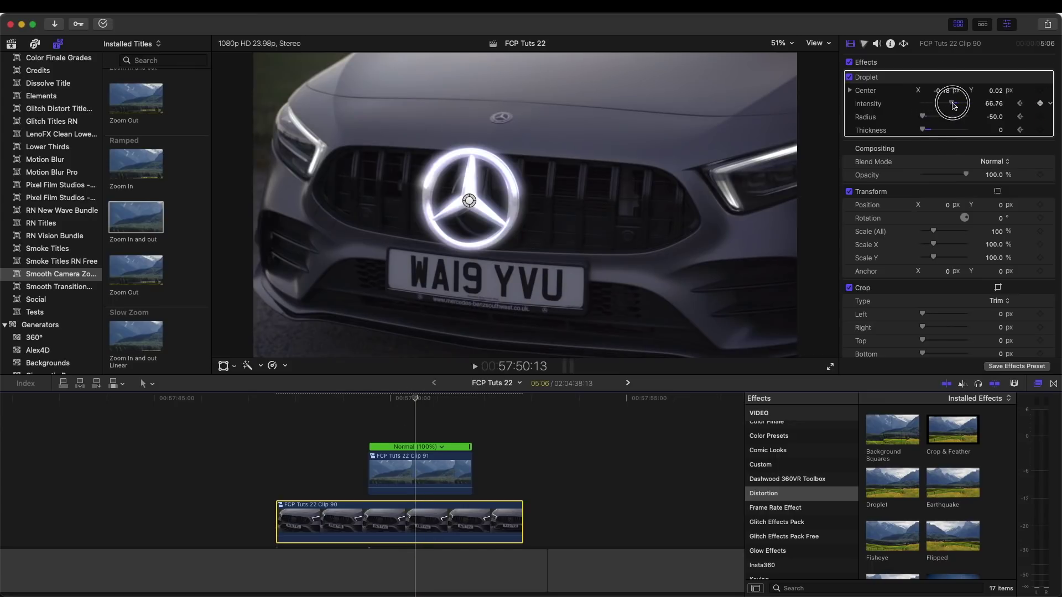
left_click_drag(592, 144, 522, 176)
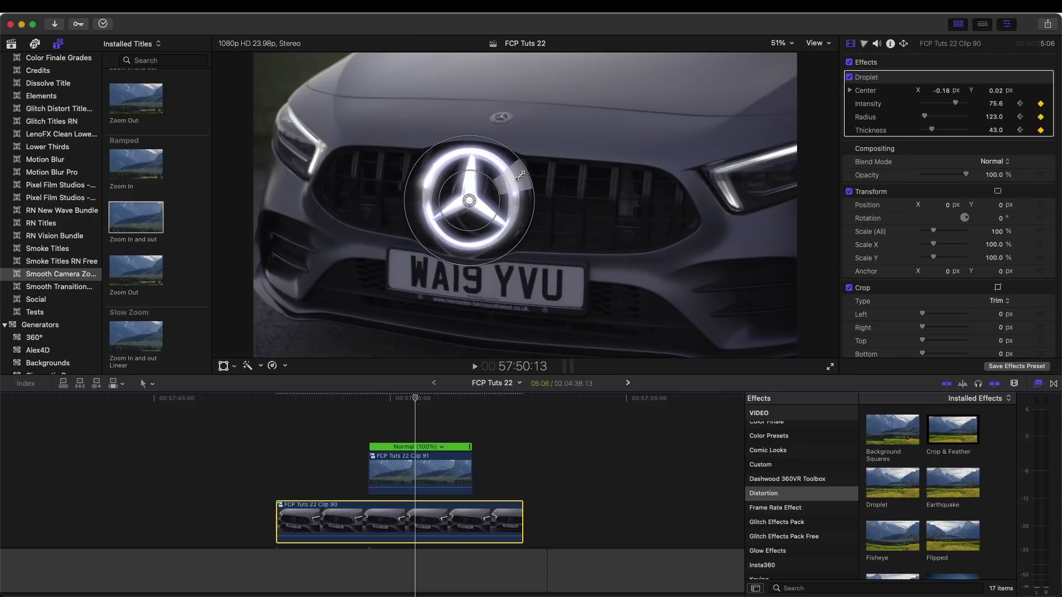
left_click_drag(415, 400, 459, 403)
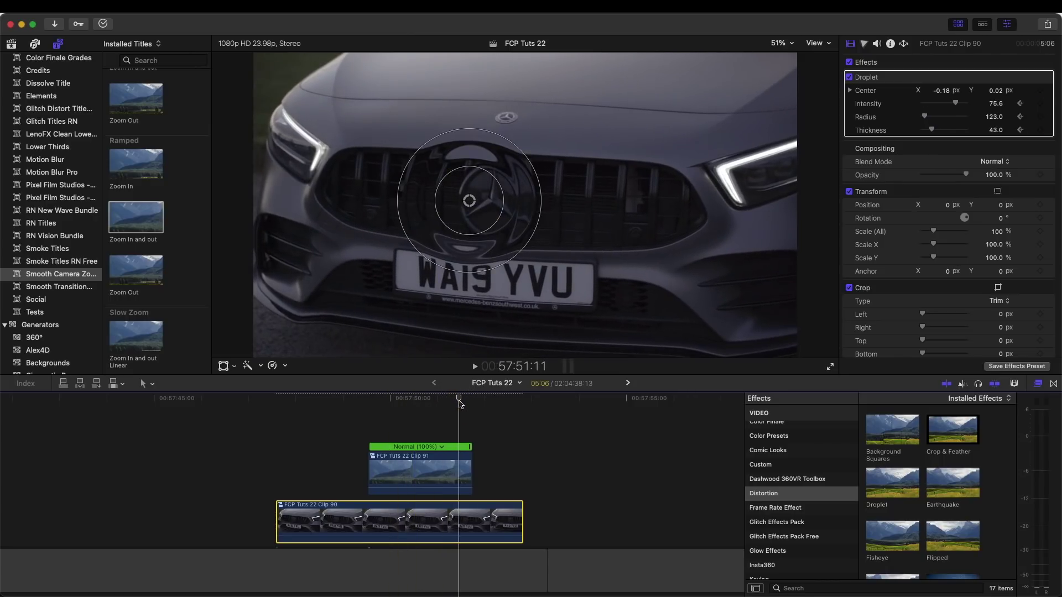
mouse_move(926, 117)
left_mouse_down()
mouse_move(941, 104)
mouse_move(911, 106)
left_mouse_up()
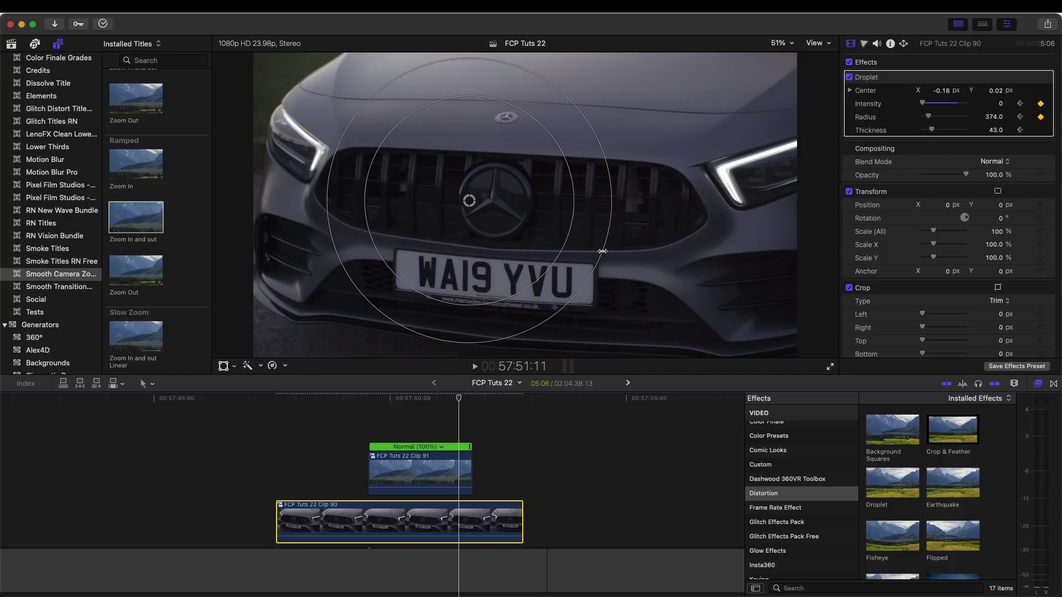
key("shift+slash")
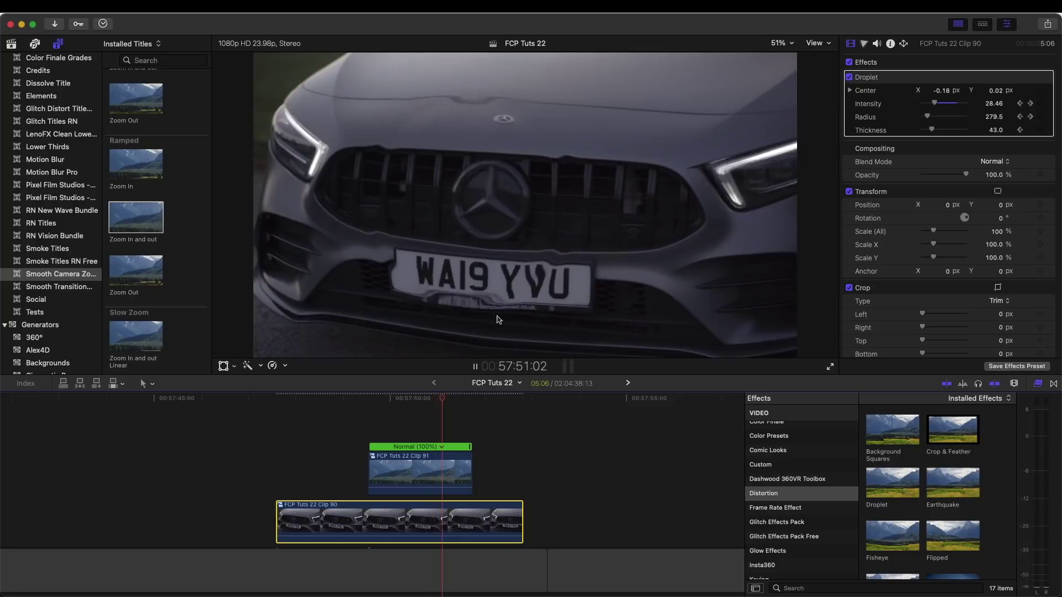
Return to Droplet's first keyframe near 57:50:07 and set its Radius to 173
left_click_drag(406, 400, 455, 403)
key("alt+semicolon")
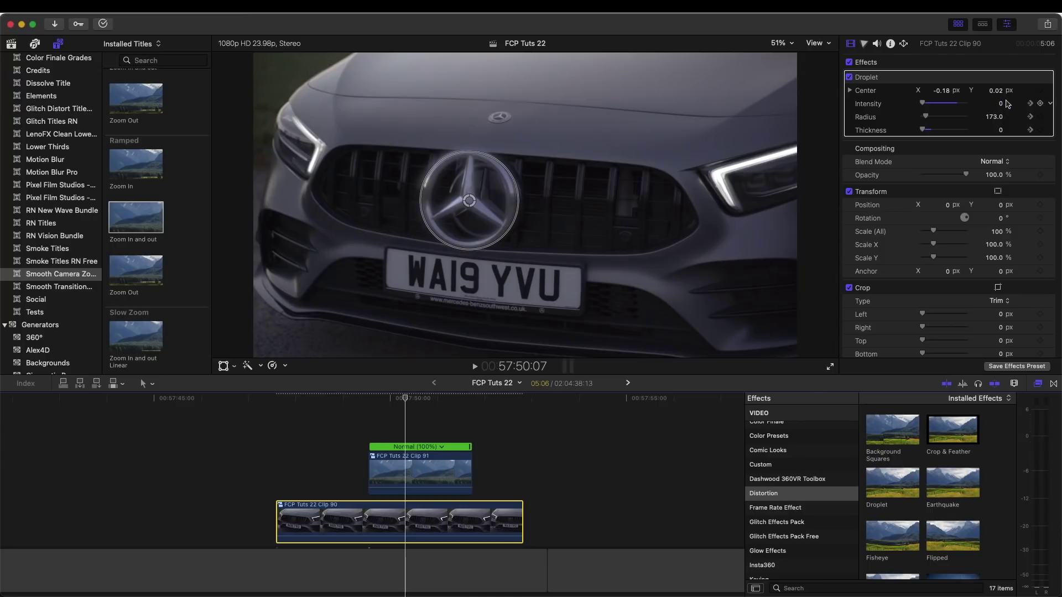
mouse_move(406, 400)
left_mouse_down()
mouse_move(468, 405)
mouse_move(393, 406)
left_mouse_up()
Open the upper compound clip and try a Zoom Amount of 20.85 on its zoom title
left_click(407, 466)
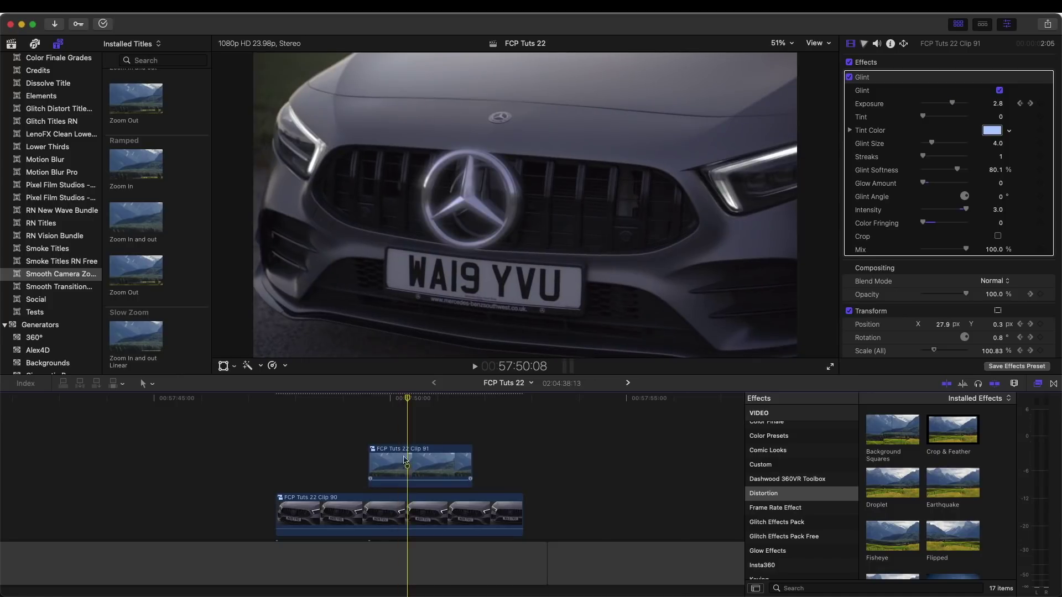
double_click(408, 463)
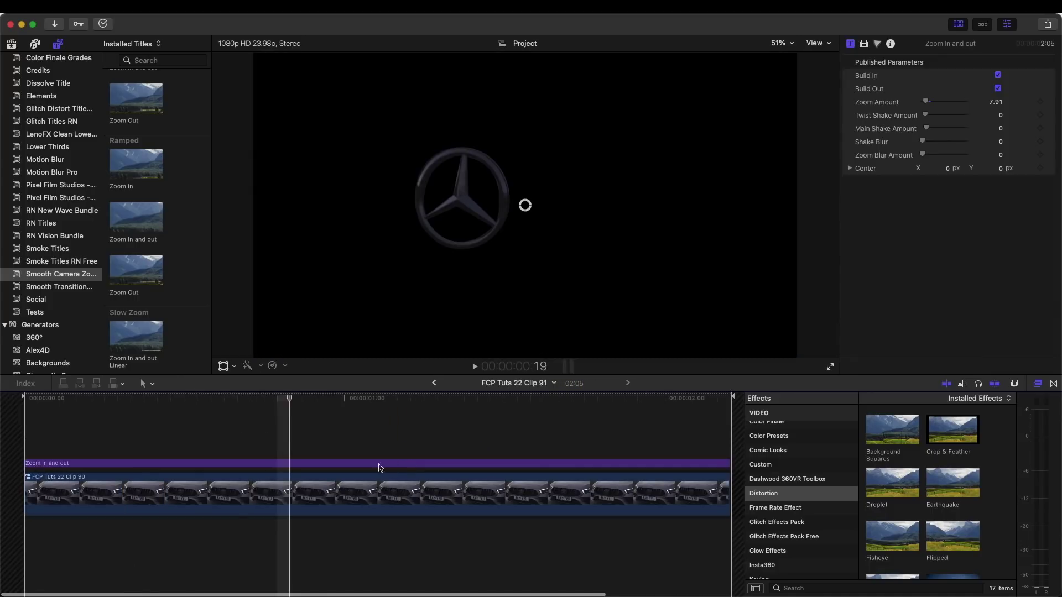
left_click(285, 463)
left_click(309, 399)
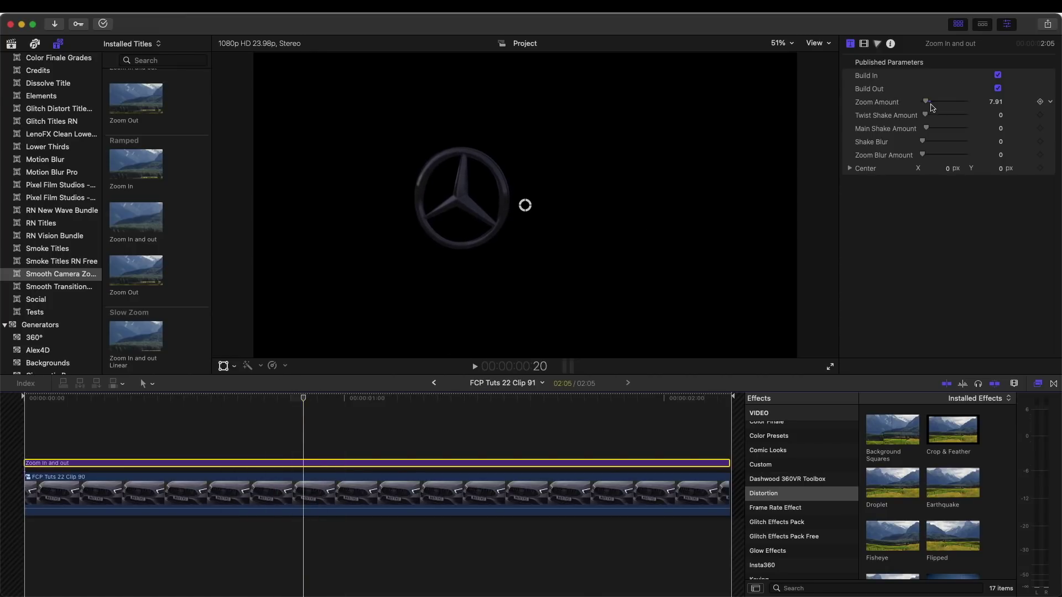
left_click_drag(926, 104, 923, 102)
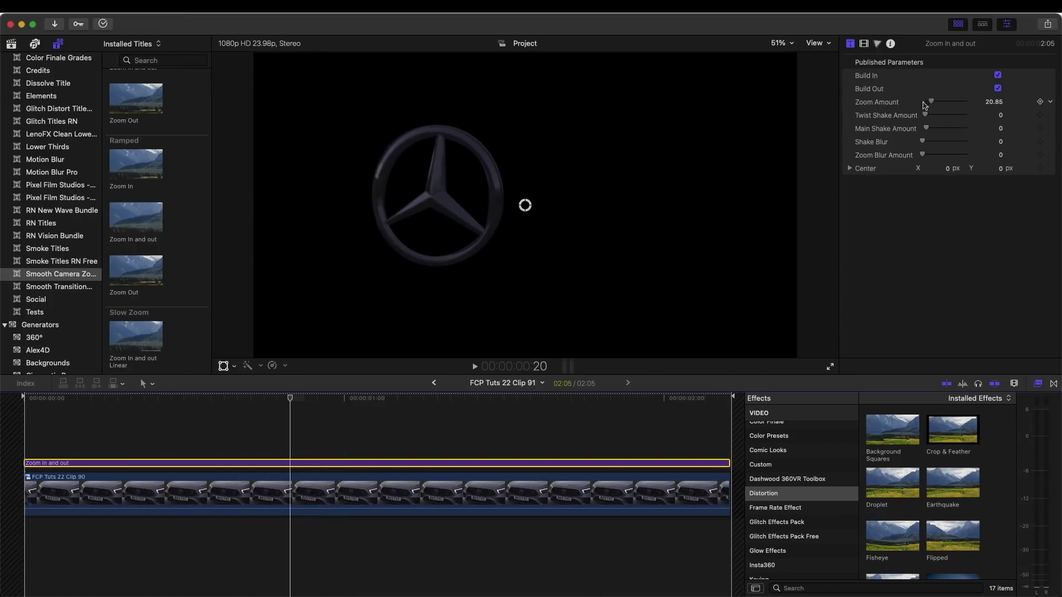